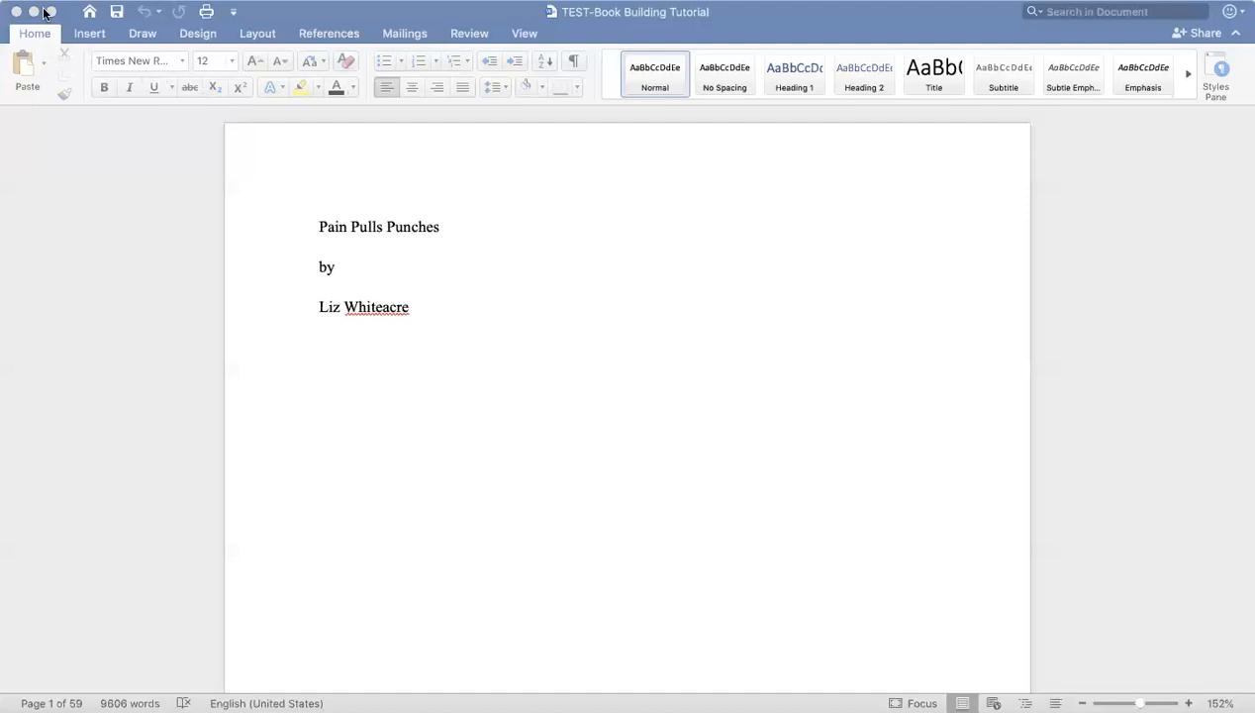
Step: Look through the manuscript's title page, table of contents and first poem, "Morning Routine", and return to the title page
left_click(426, 271)
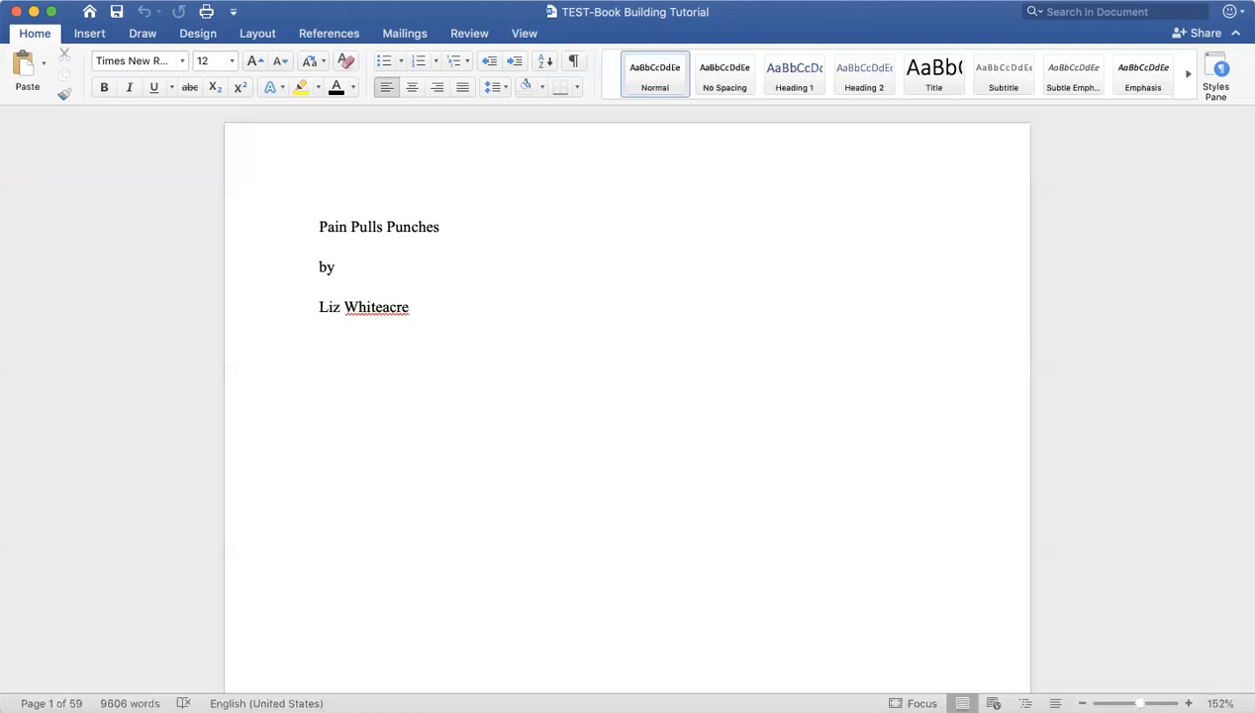
scroll(514, 316, "down", 15)
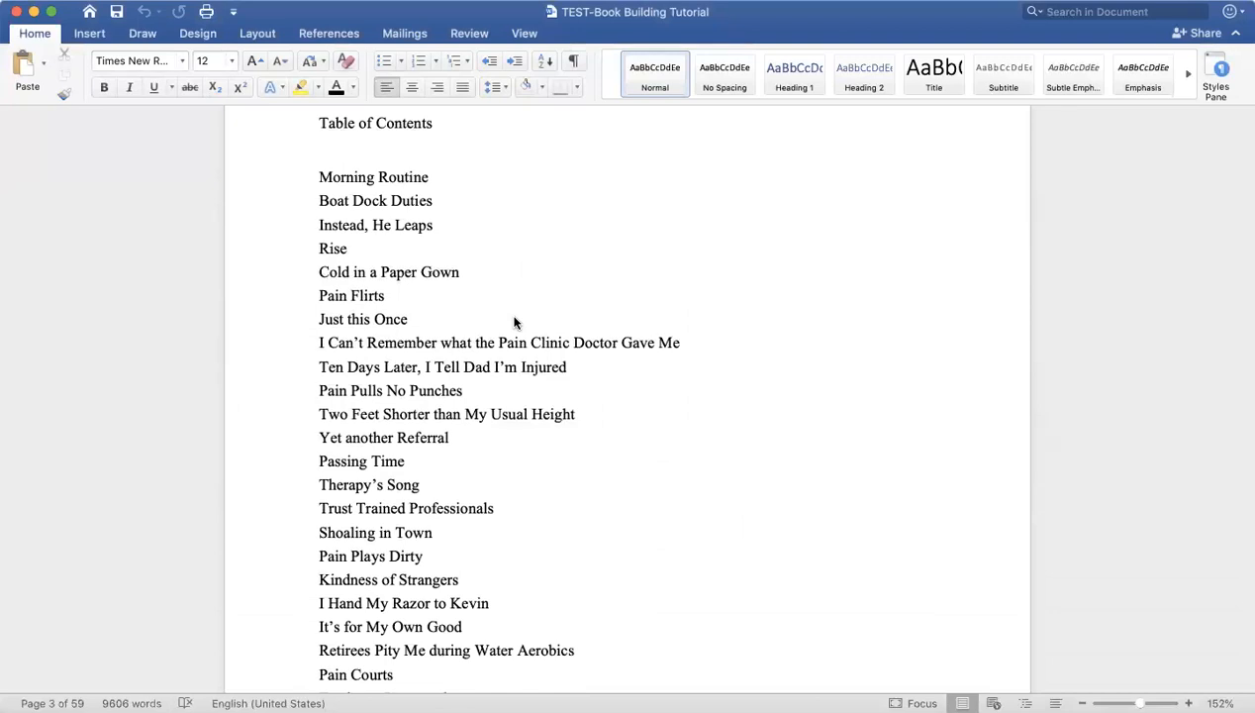
scroll(514, 319, "down", 15)
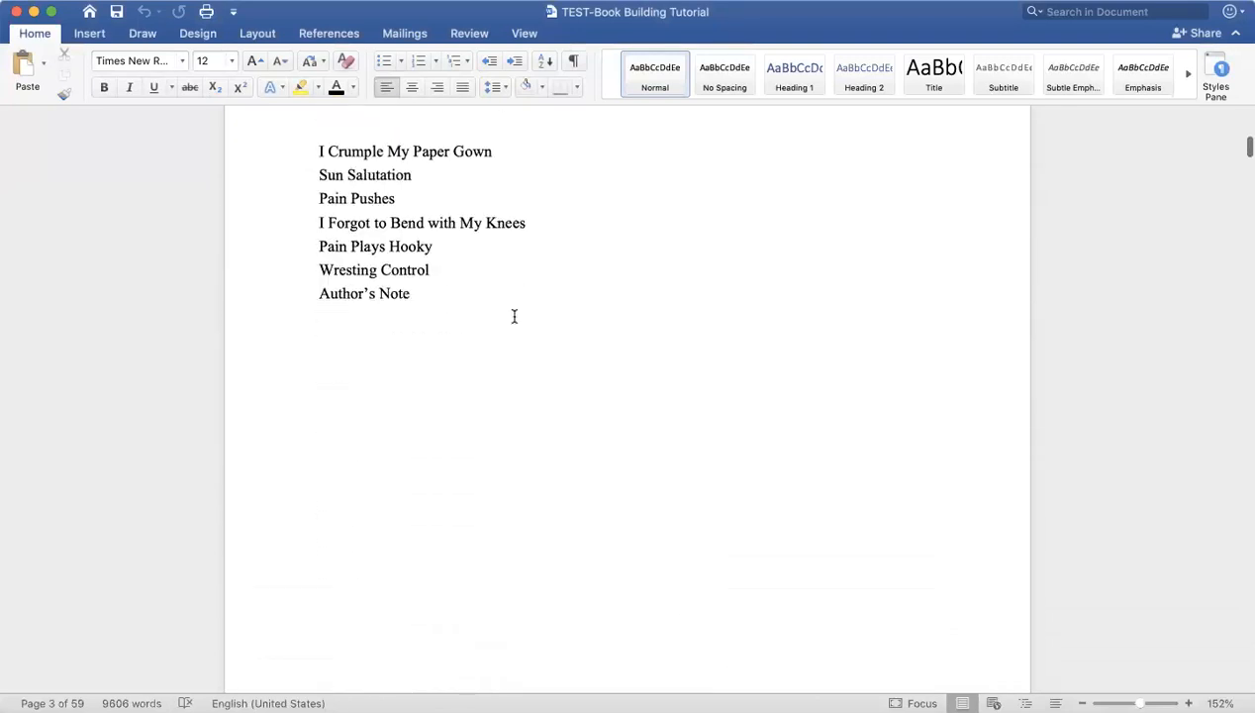
scroll(514, 316, "down", 5)
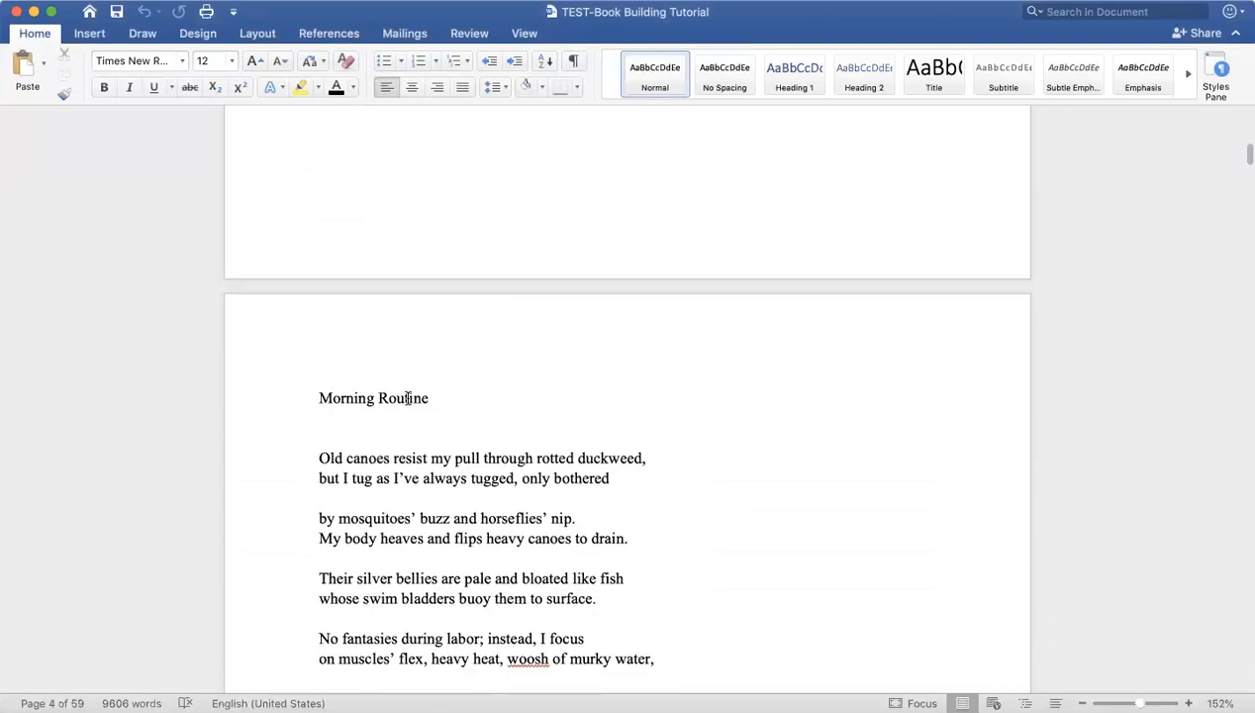
scroll(406, 398, "up", 20)
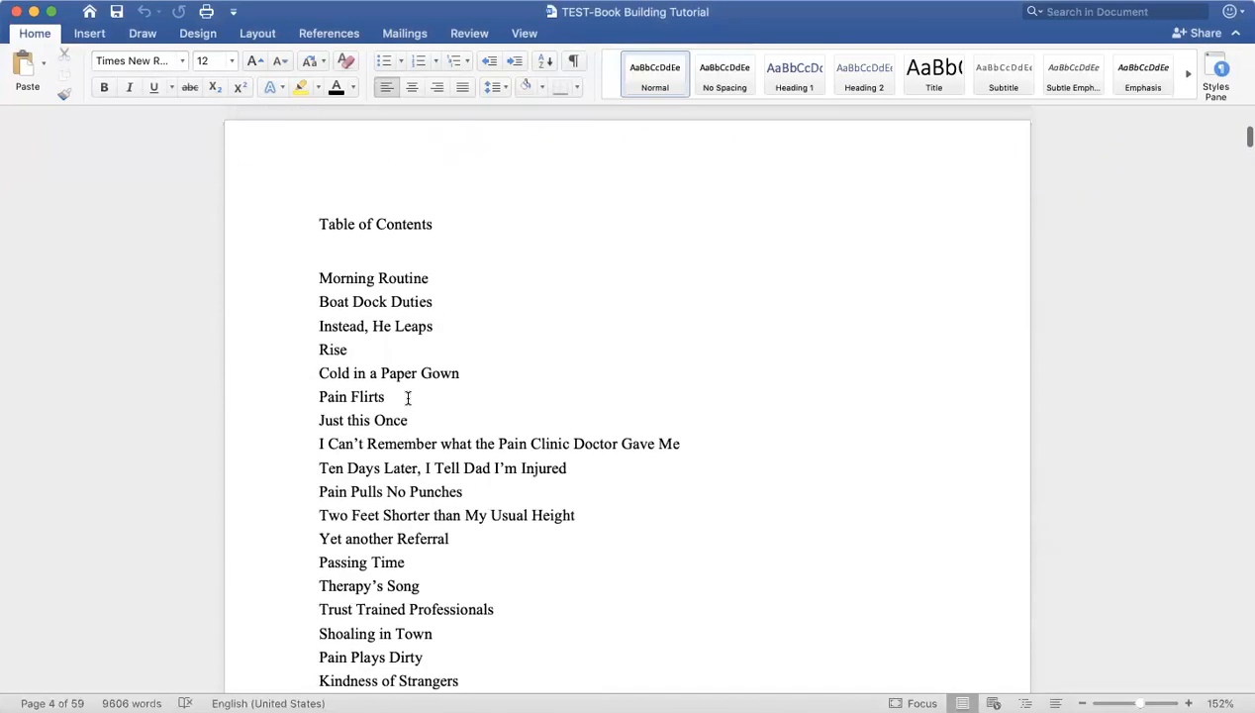
scroll(407, 398, "up", 6)
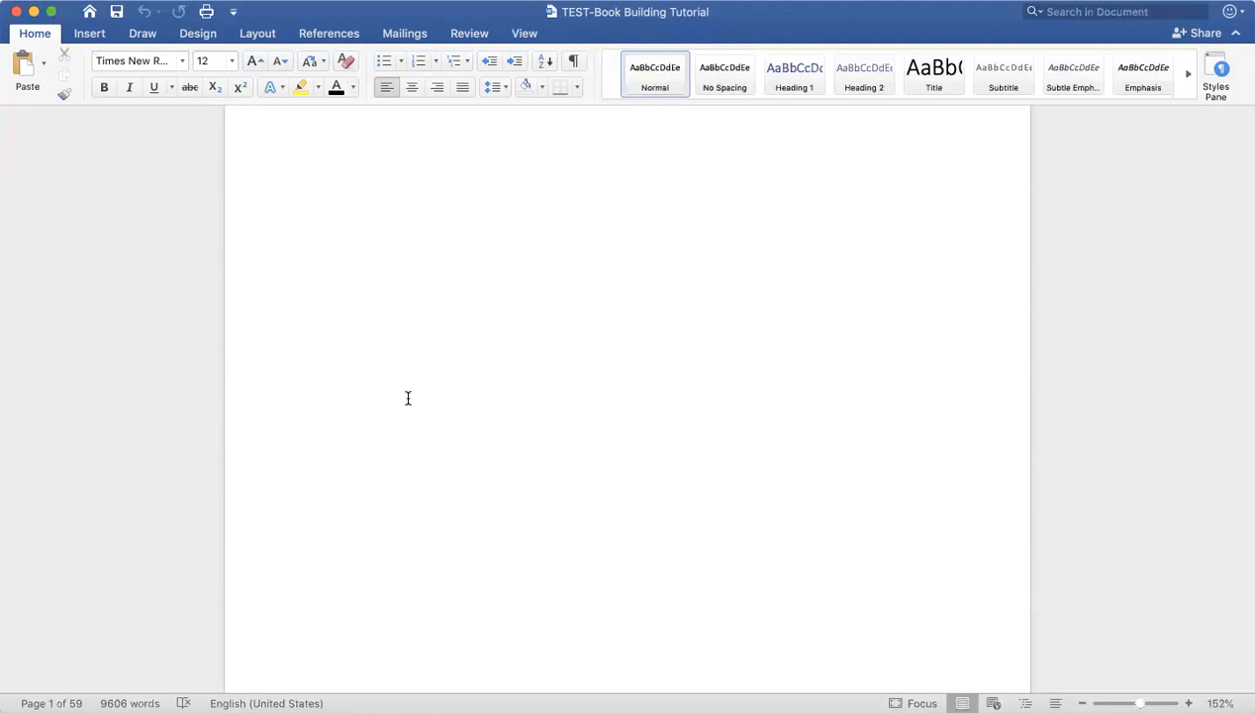
scroll(543, 303, "up", 5)
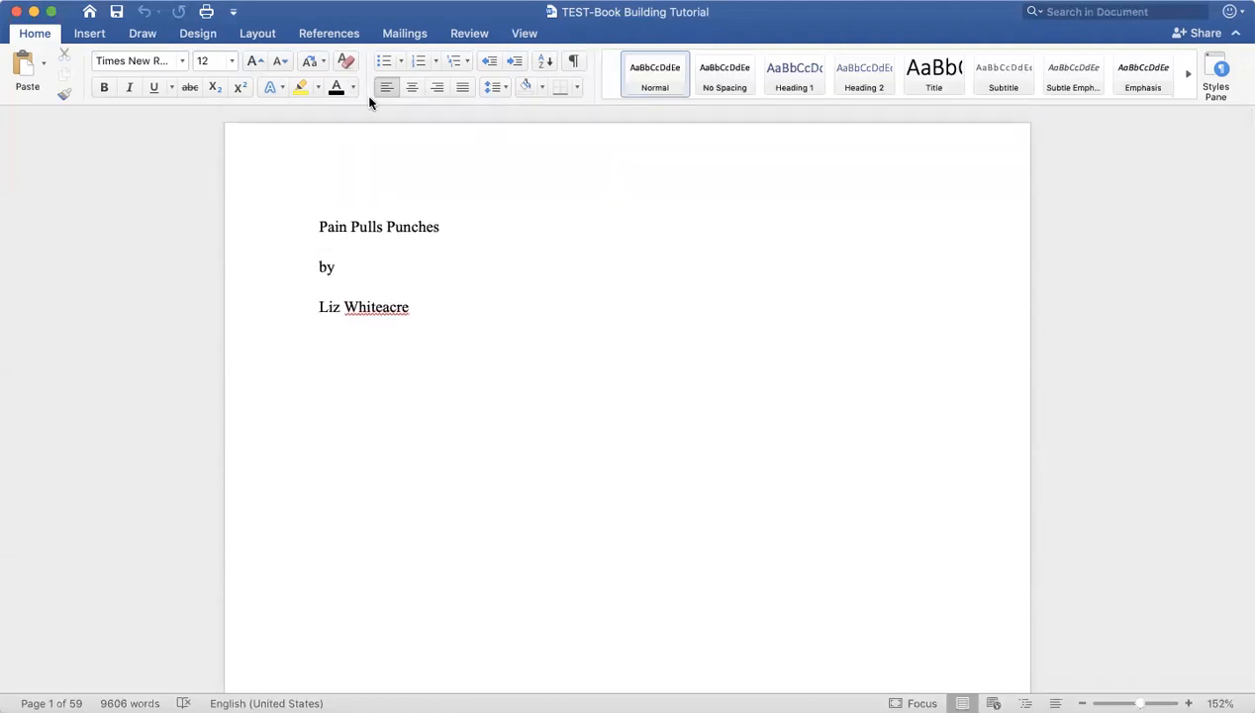
Step: Insert right-aligned page numbers at the bottom of the page (footer), with the number shown on the first page
left_click(89, 33)
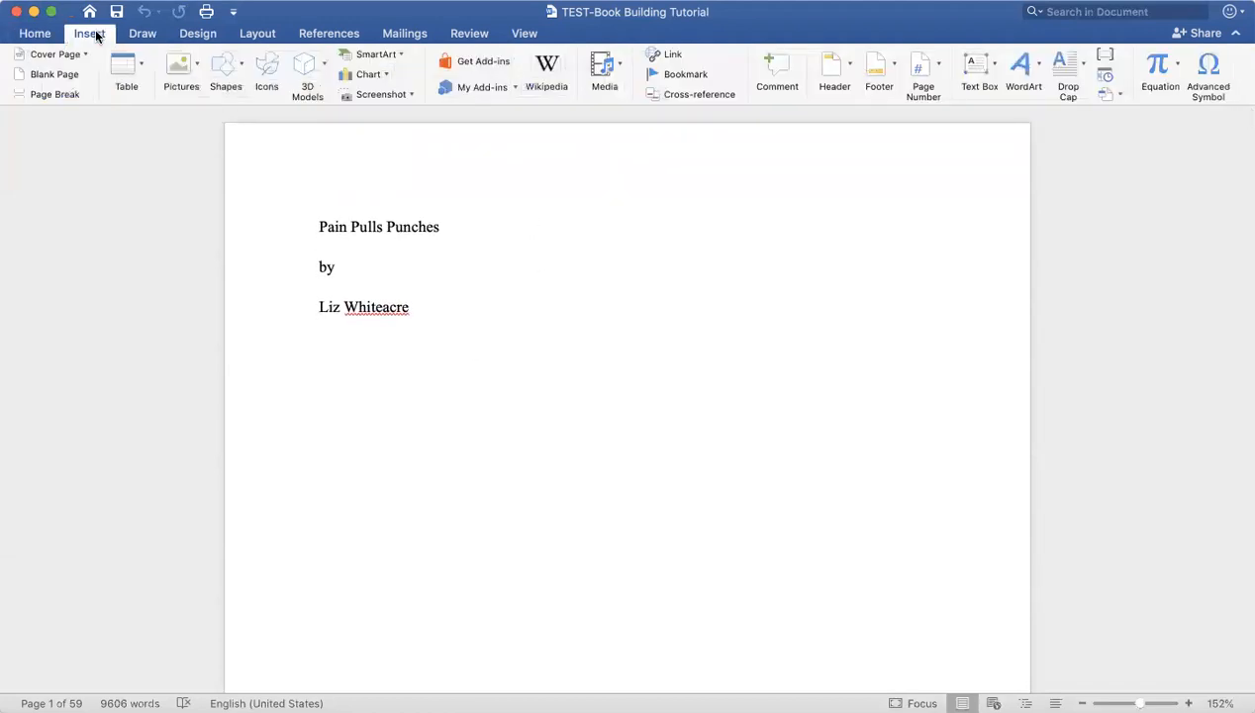
left_click(940, 70)
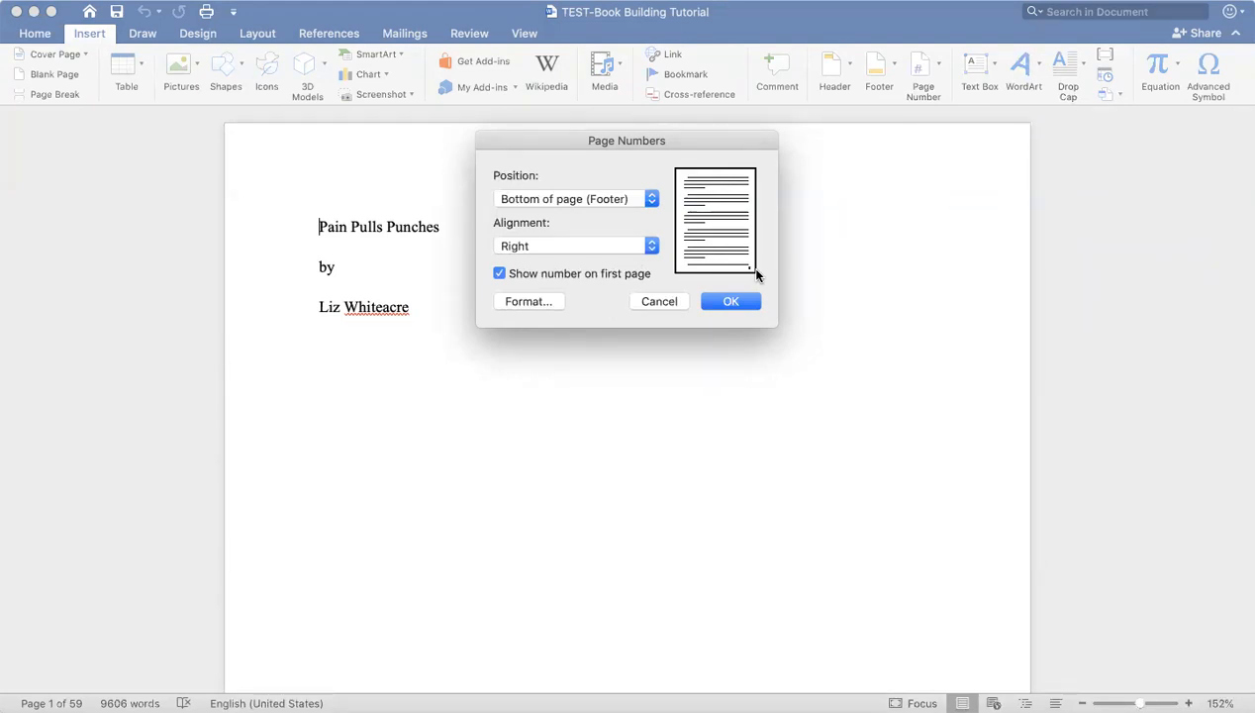
left_click(639, 197)
left_click(638, 184)
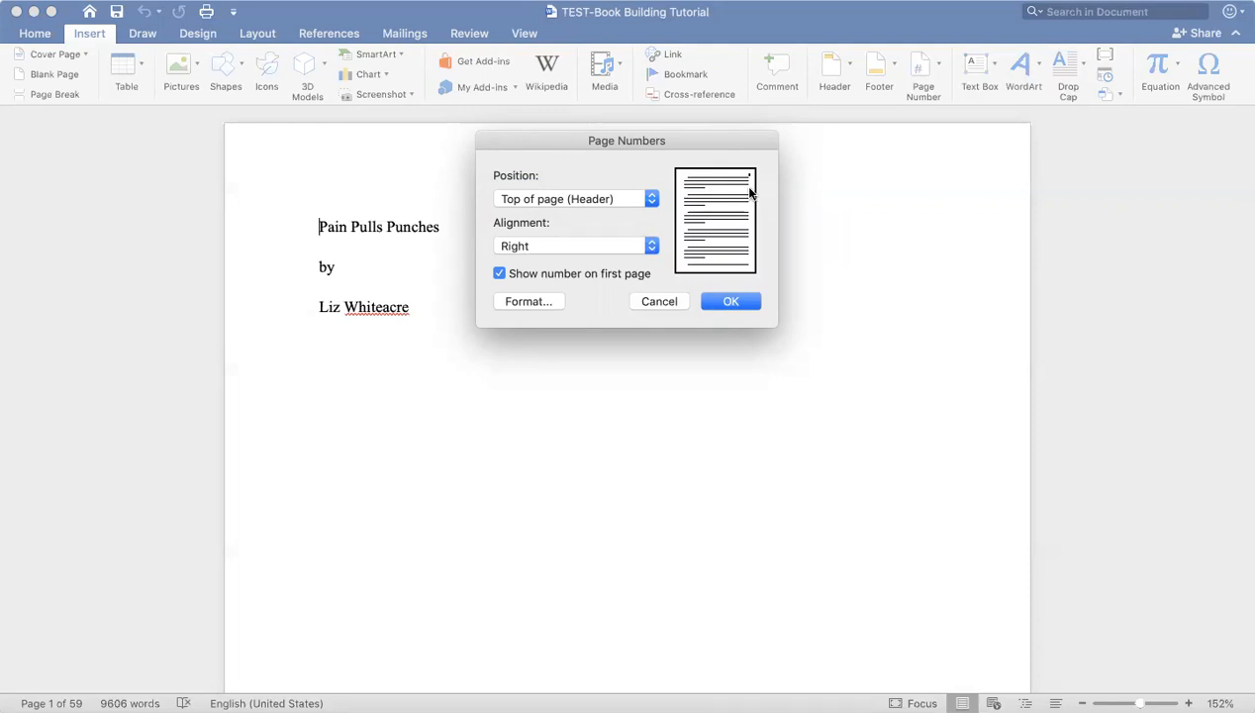
left_click(652, 199)
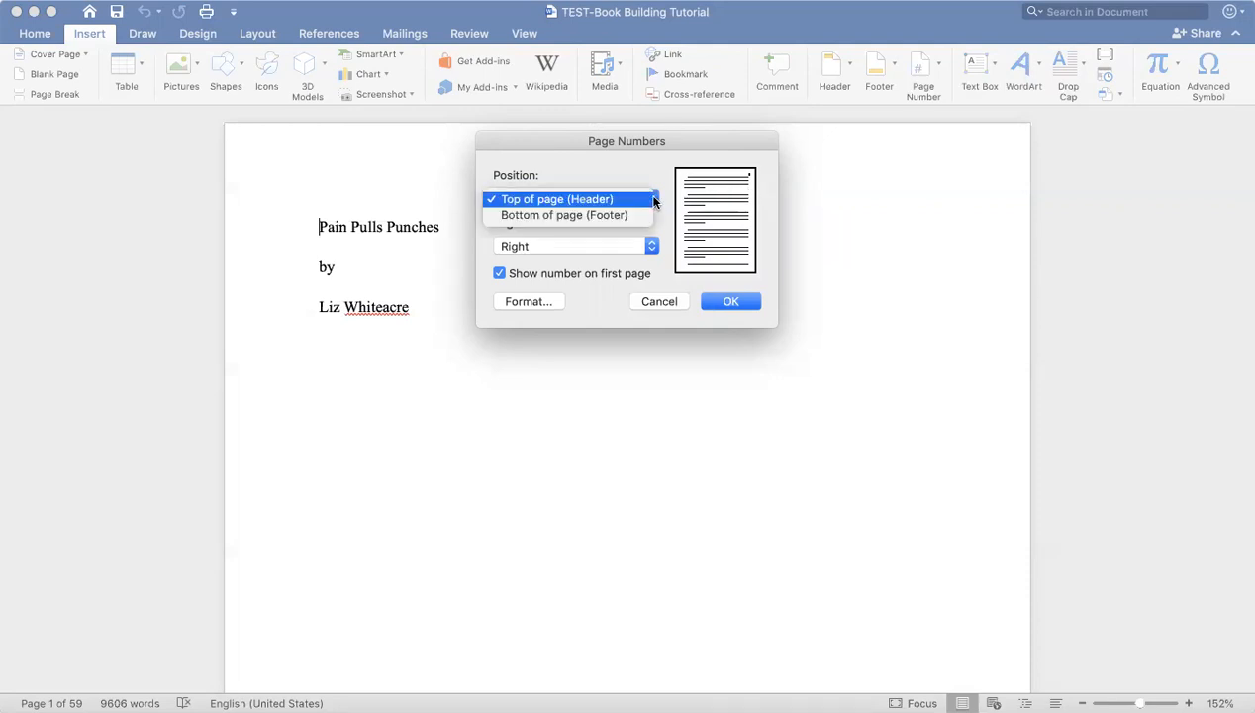
left_click(639, 216)
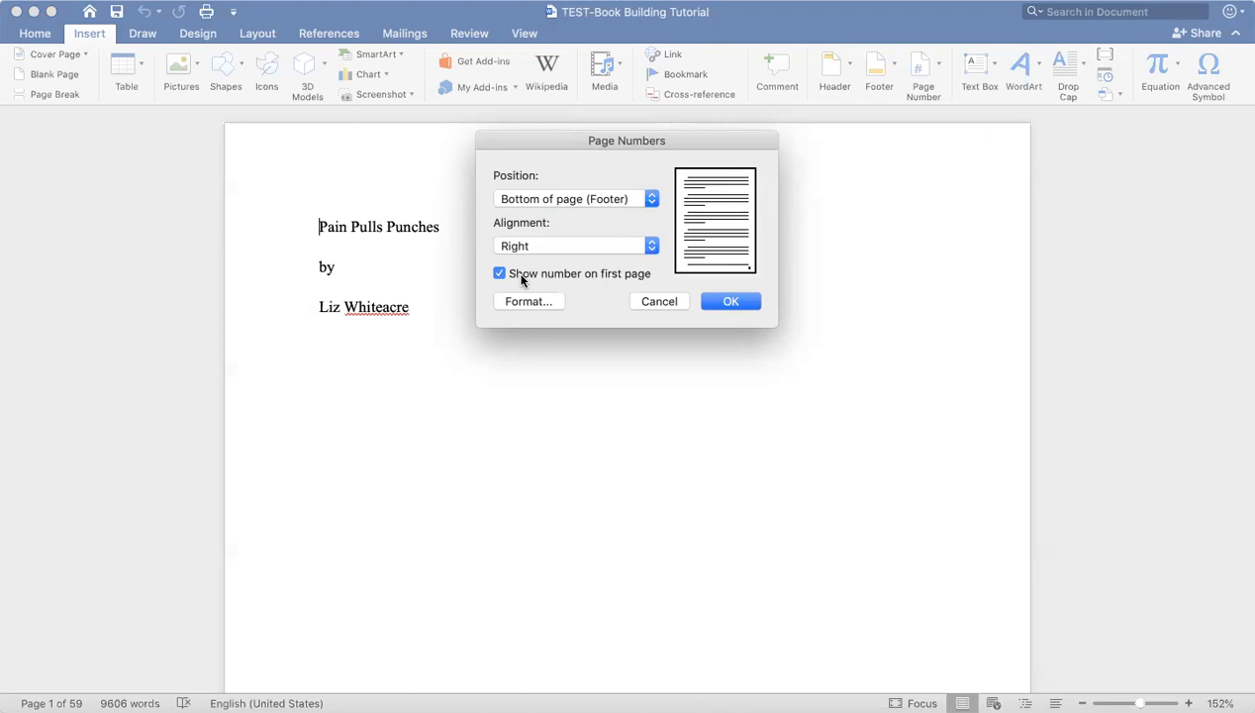
left_click(731, 301)
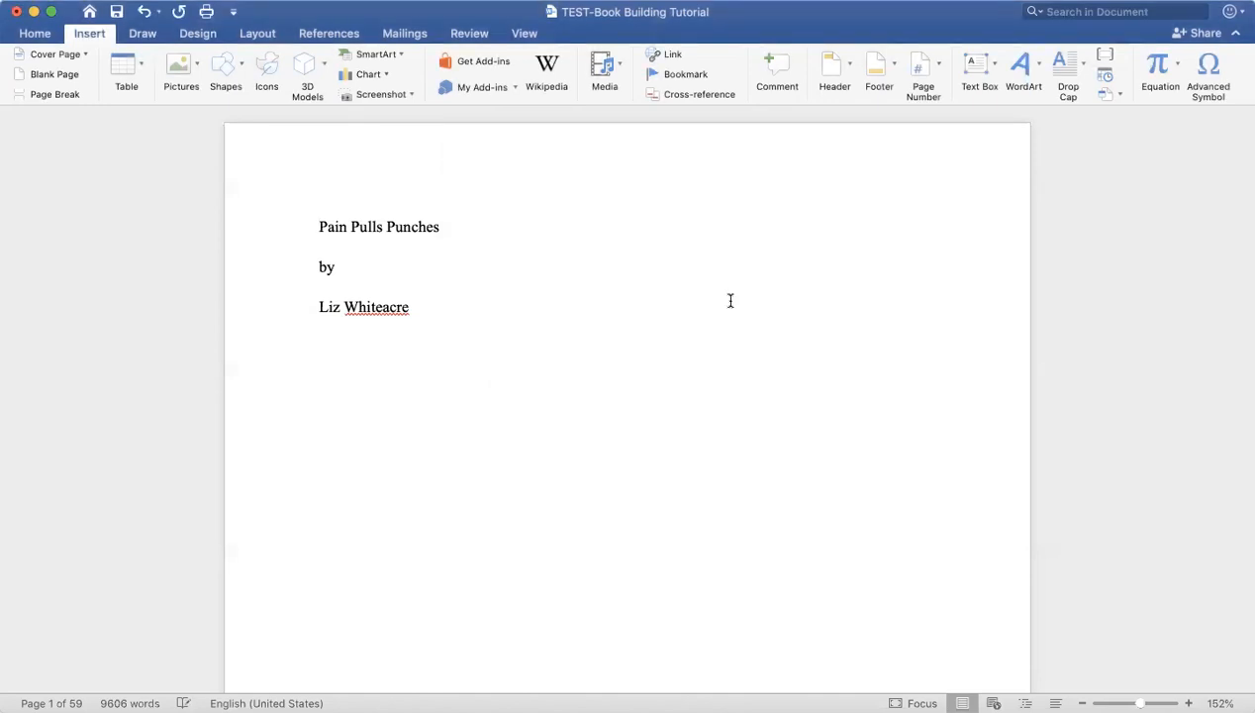
Step: Examine the footer page numbers on the title page, the epigraph page and the table of contents
scroll(731, 301, "down", 5)
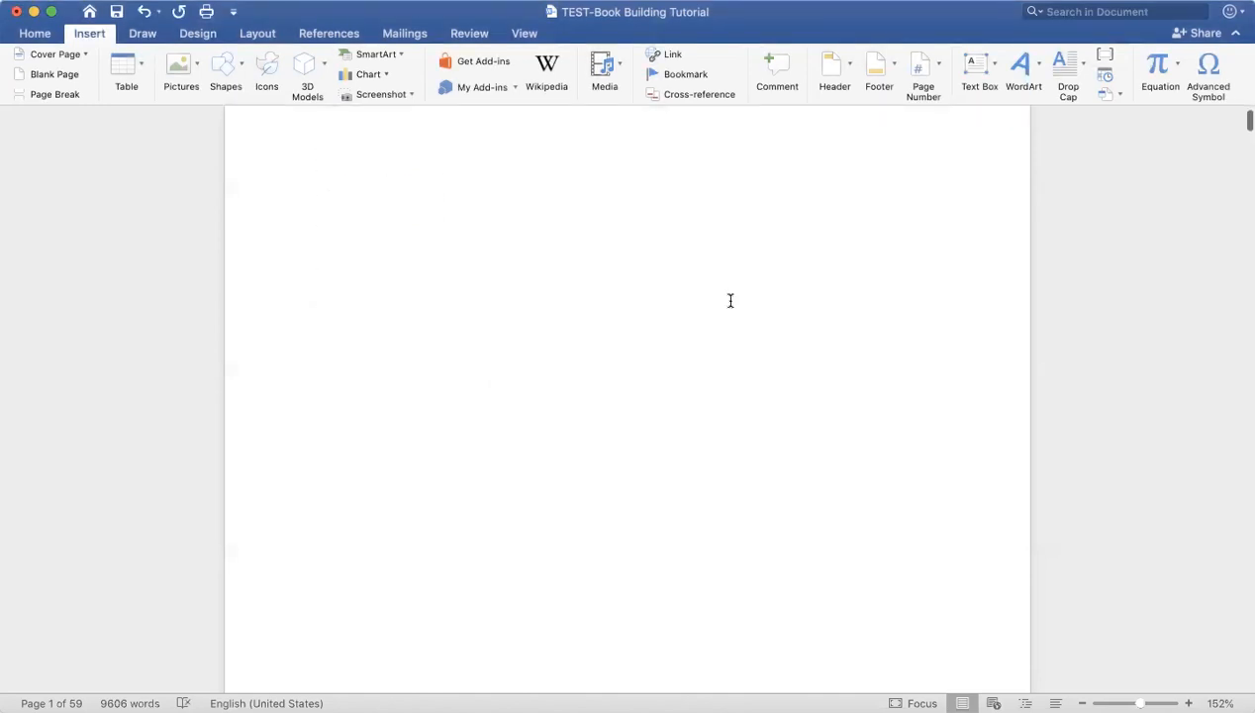
scroll(731, 301, "down", 5)
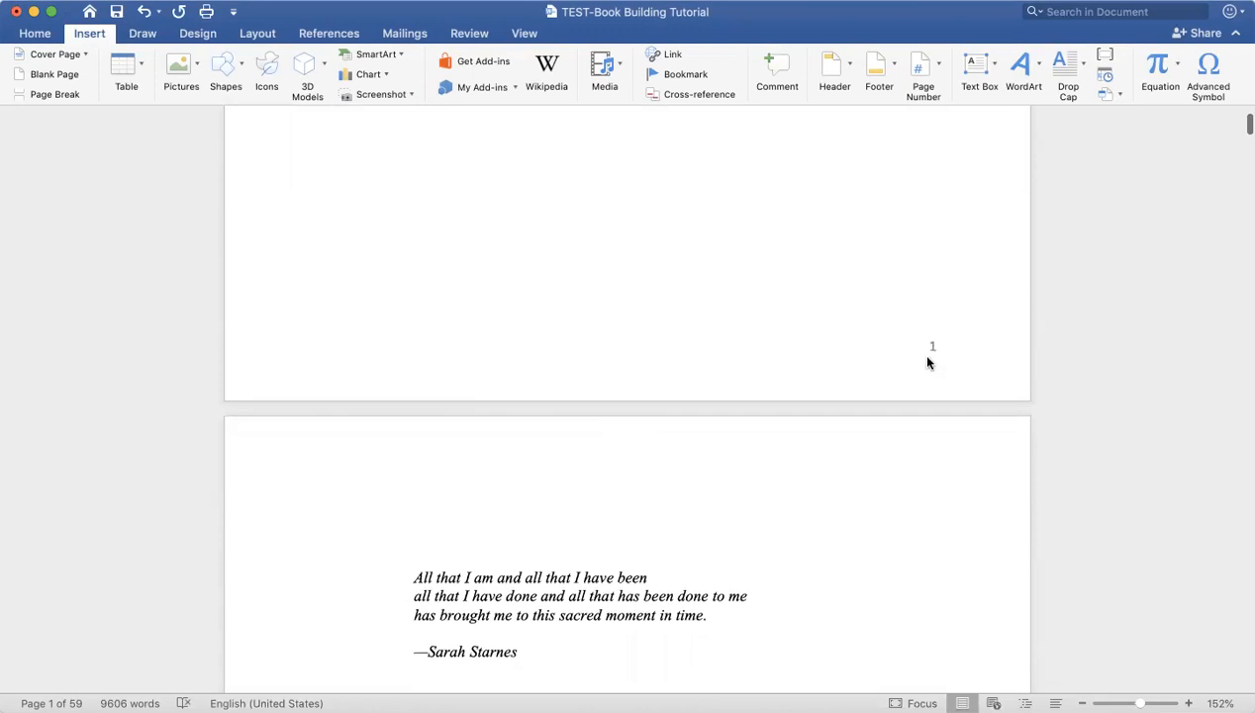
scroll(928, 362, "down", 8)
scroll(928, 356, "down", 5)
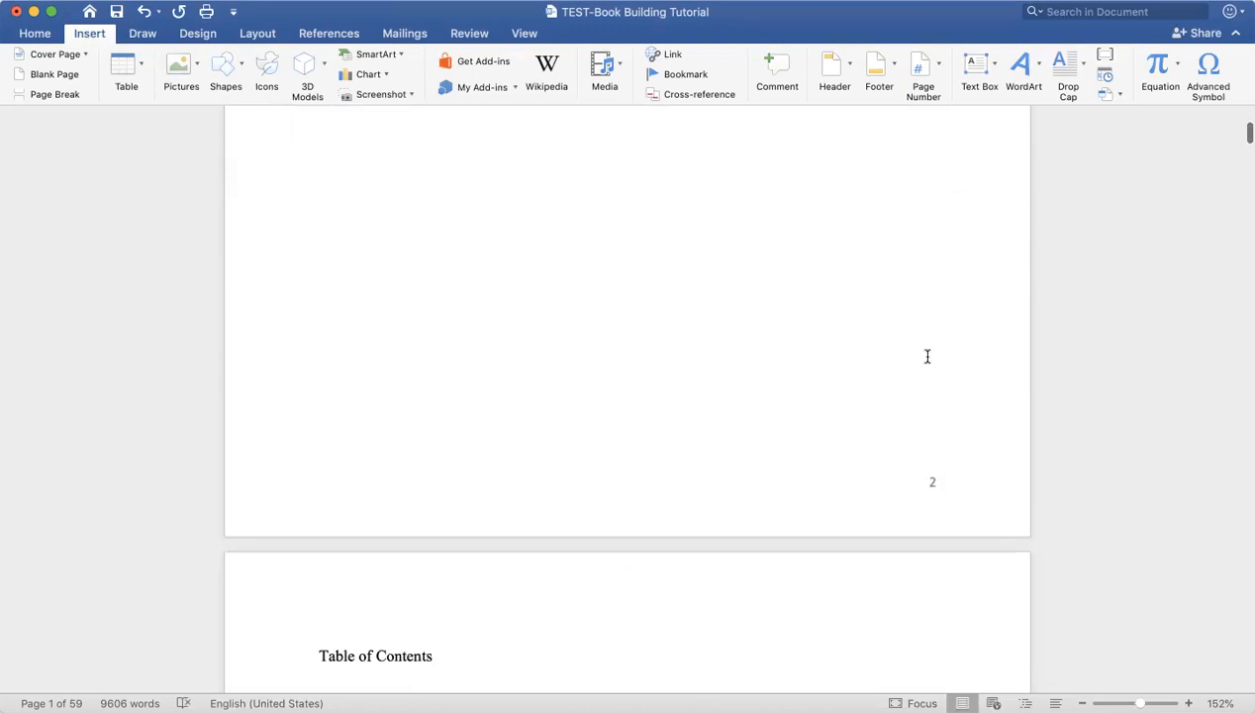
scroll(944, 482, "down", 10)
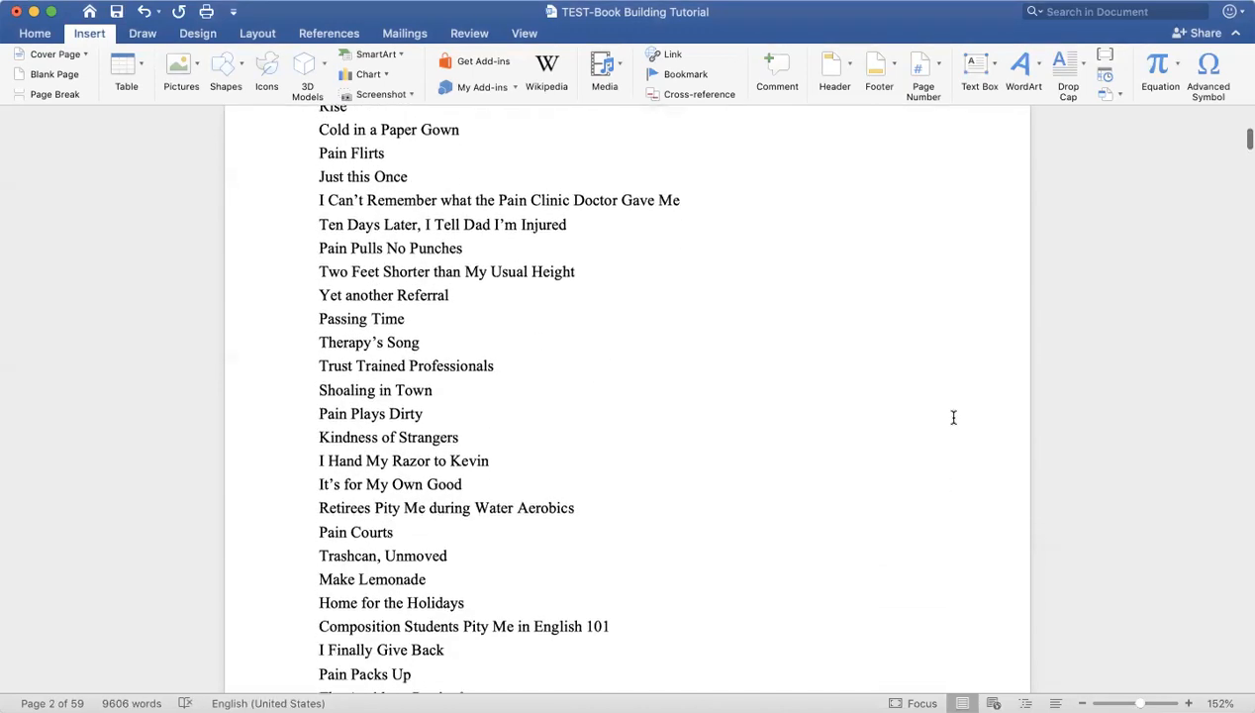
scroll(961, 348, "down", 4)
scroll(958, 348, "down", 4)
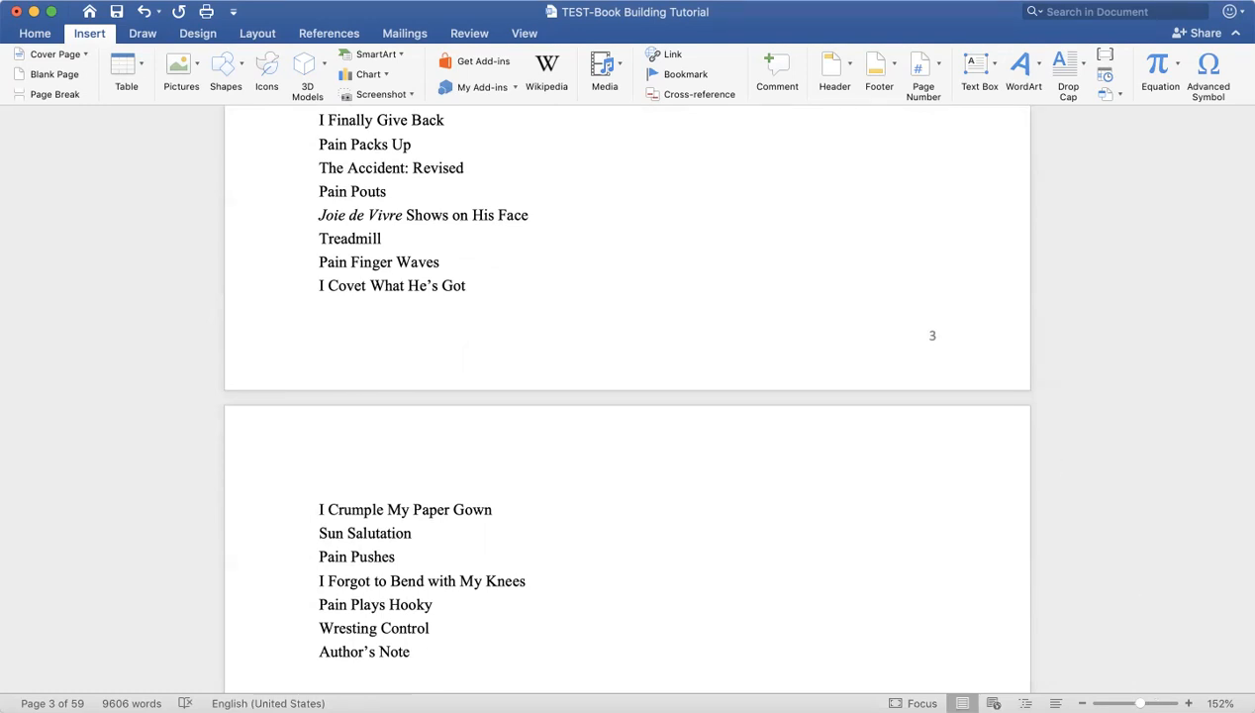
key("super+Tab")
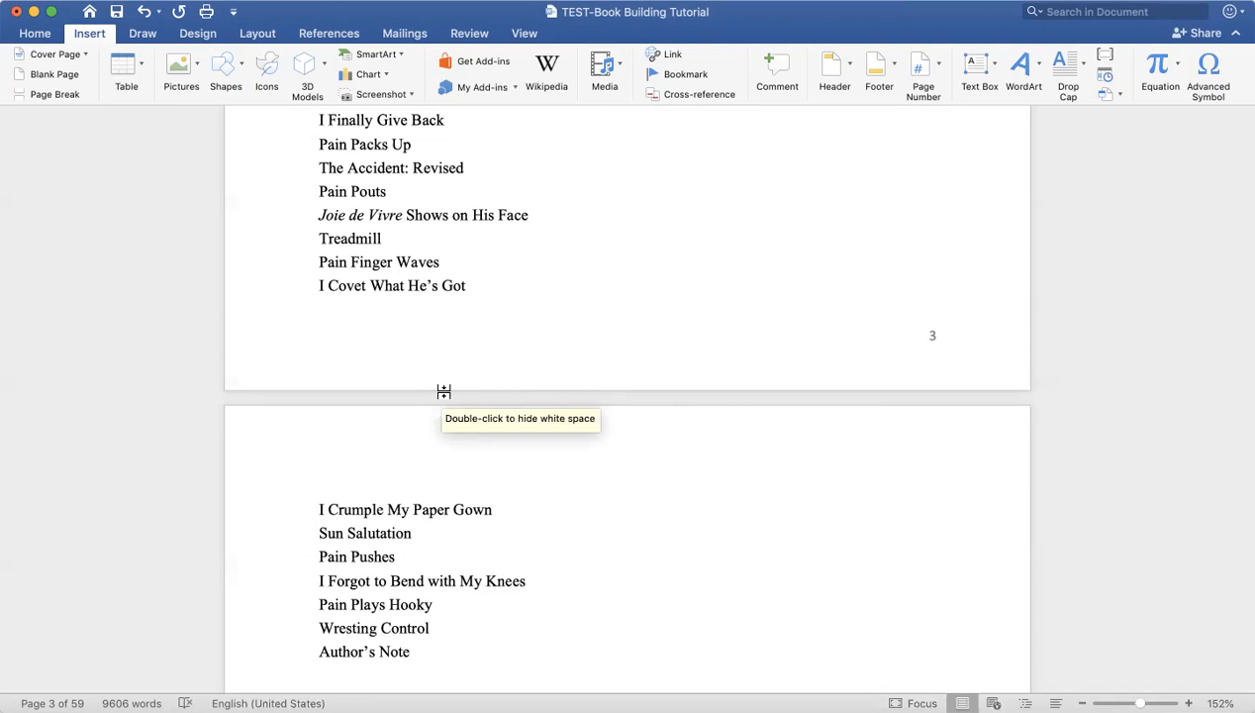
Step: Replace the page break before "Morning Routine" with a section break that starts the poem on a new page
scroll(487, 483, "down", 6)
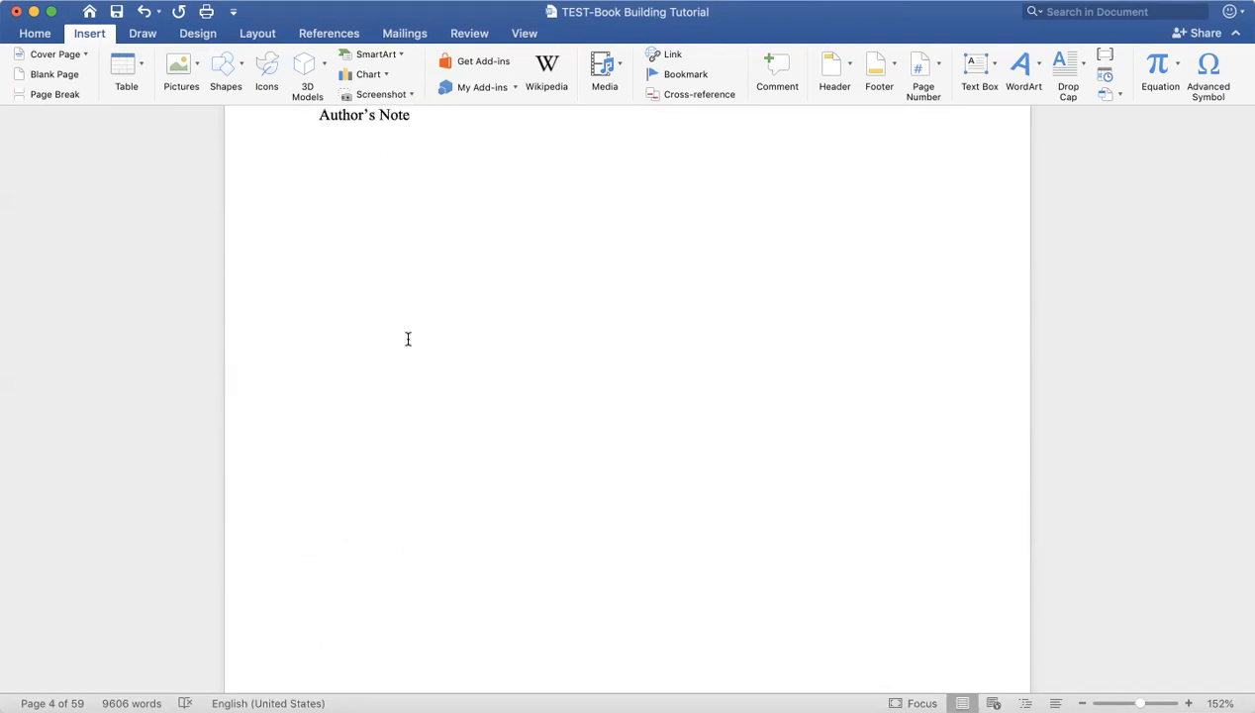
scroll(405, 339, "down", 3)
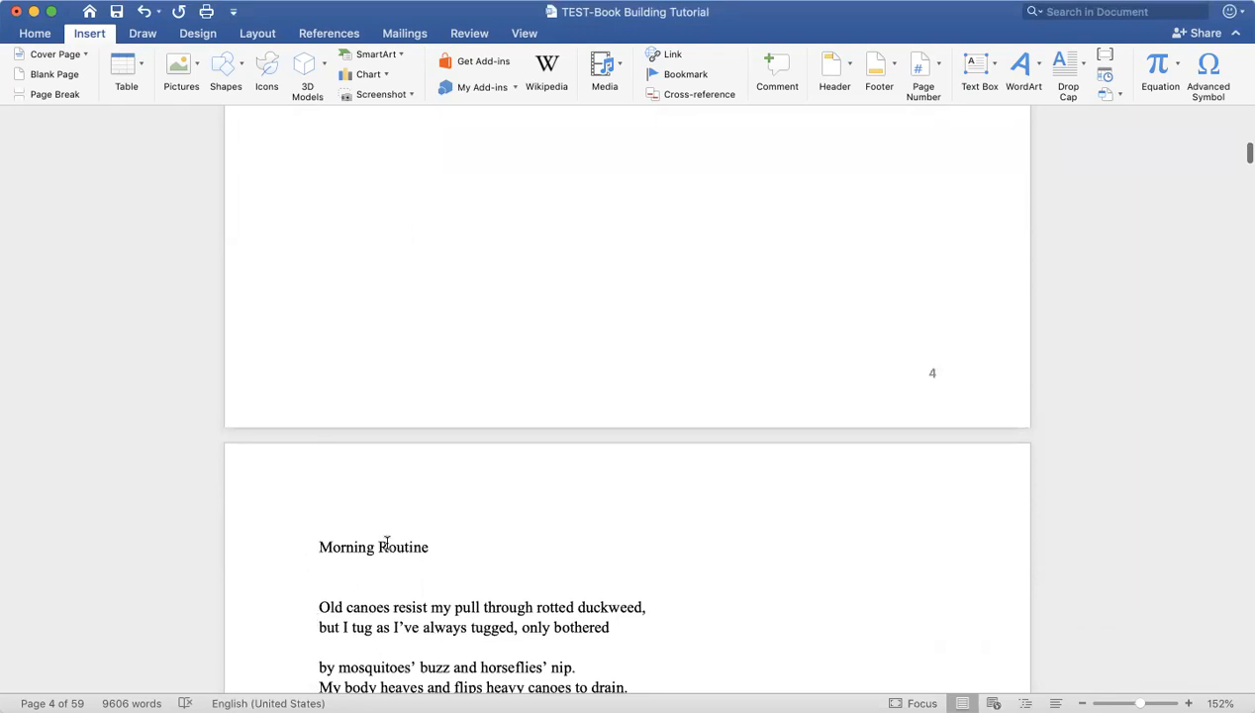
left_click(317, 546)
key("BackSpace")
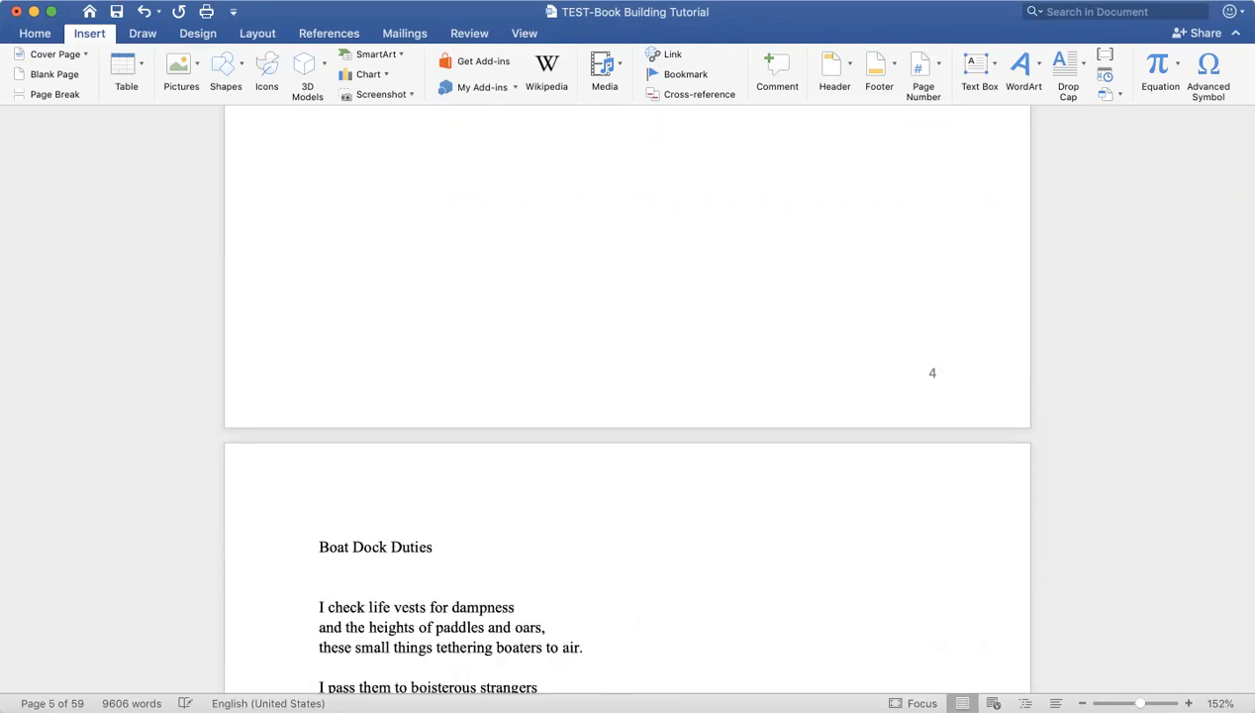
scroll(628, 396, "up", 10)
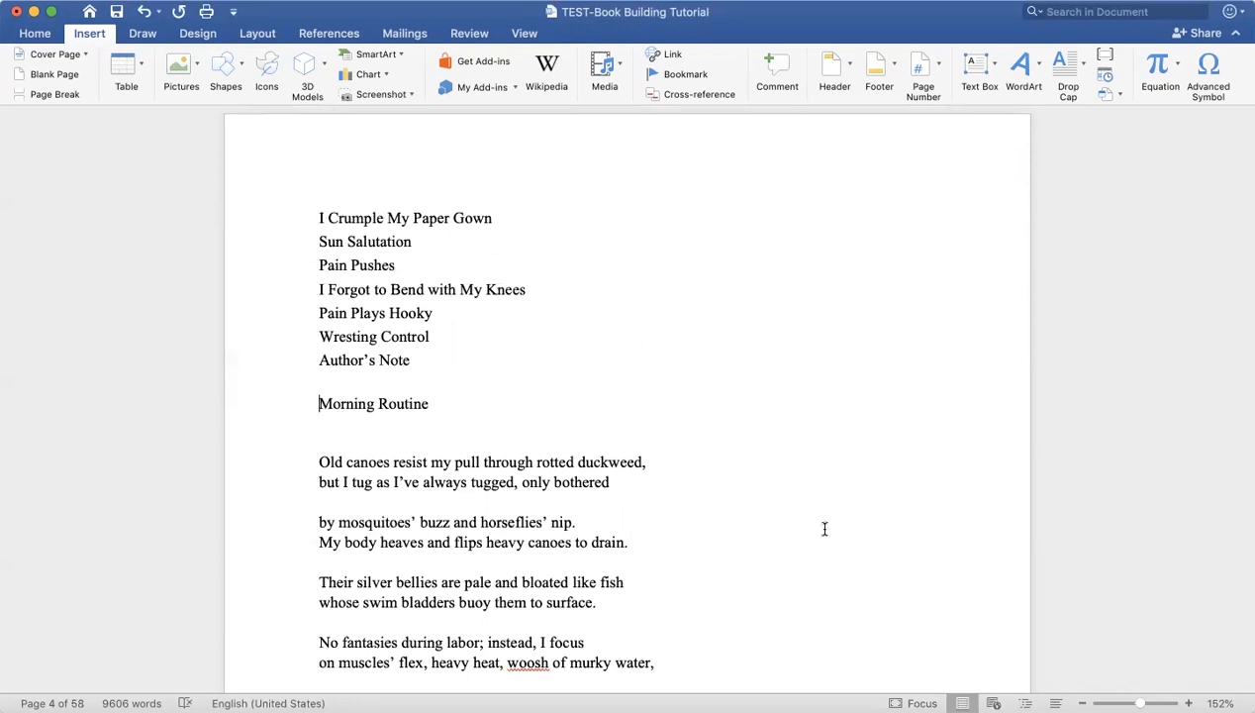
left_click(257, 34)
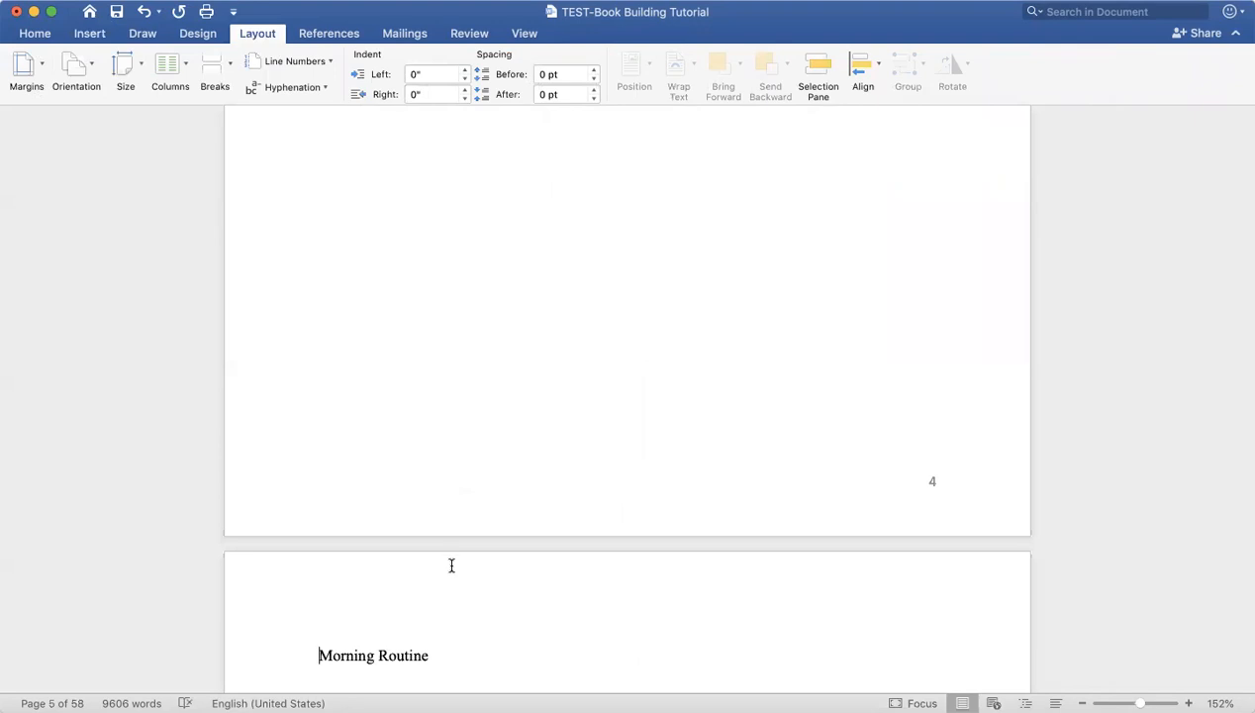
Step: Check the footer page numbers on both sides of the section break, on the last contents page and the "Morning Routine" page
scroll(452, 564, "down", 2)
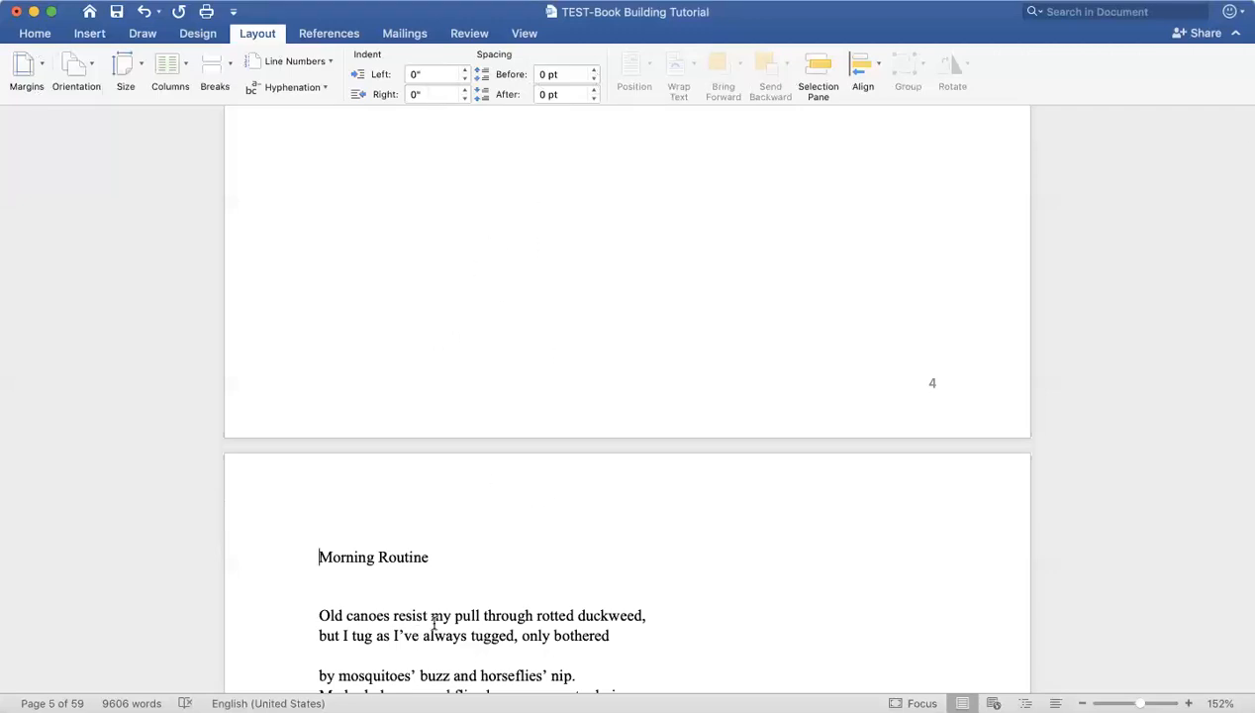
scroll(433, 622, "down", 2)
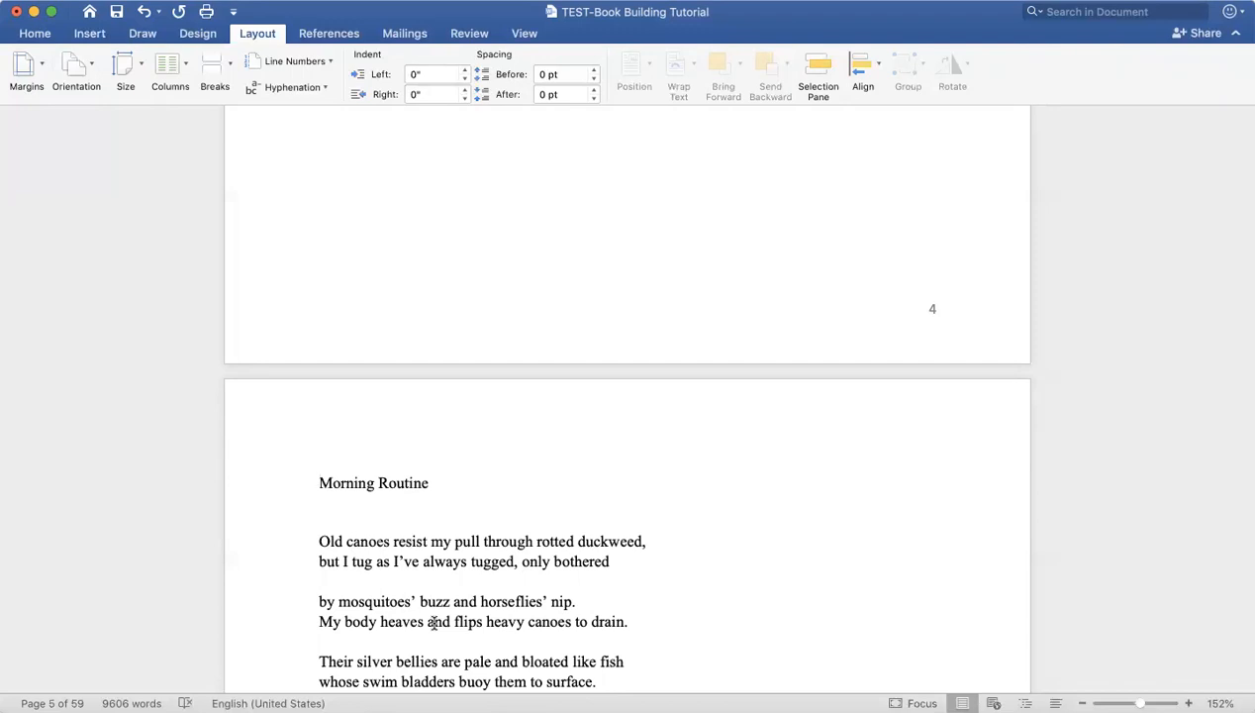
scroll(676, 417, "down", 5)
scroll(676, 417, "down", 8)
scroll(676, 417, "up", 11)
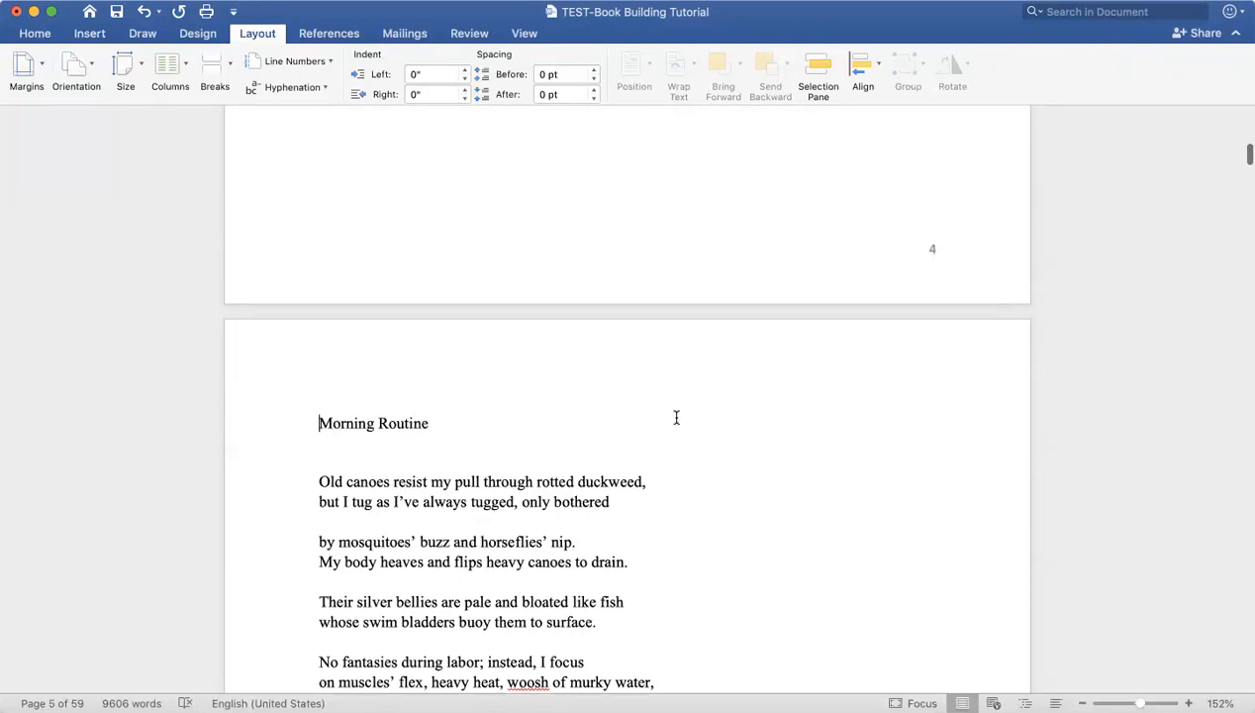
scroll(677, 417, "down", 15)
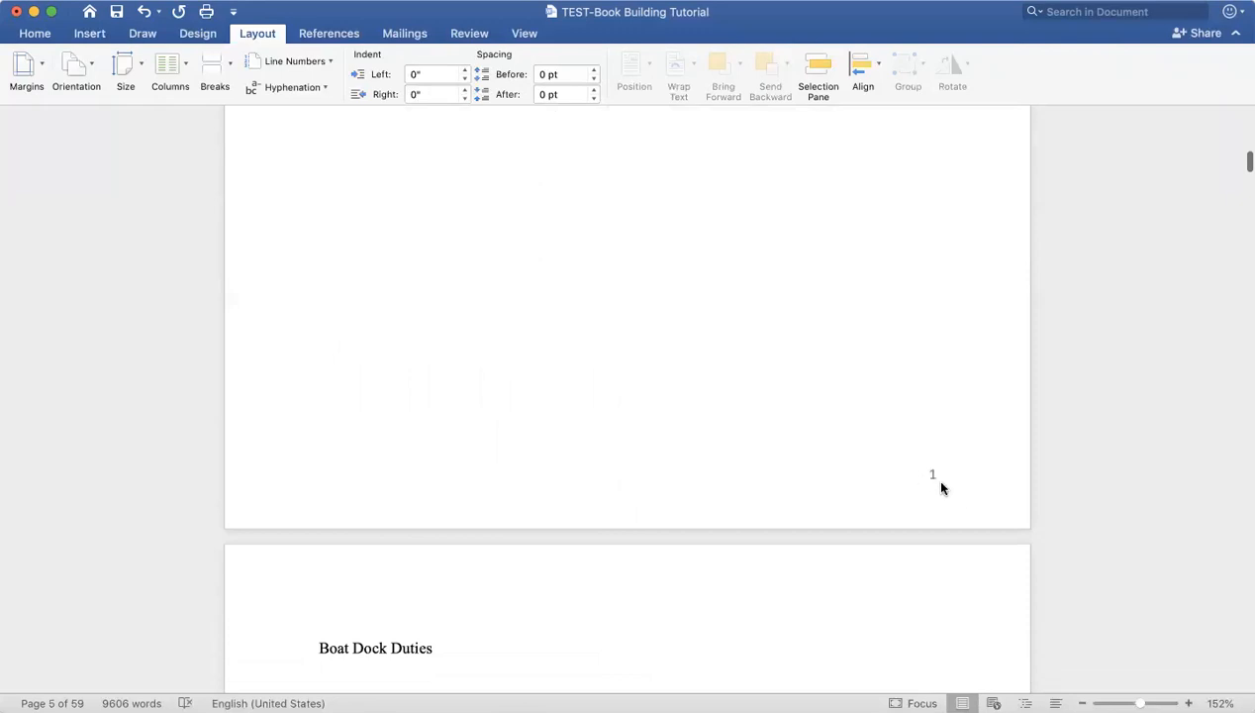
scroll(913, 462, "up", 10)
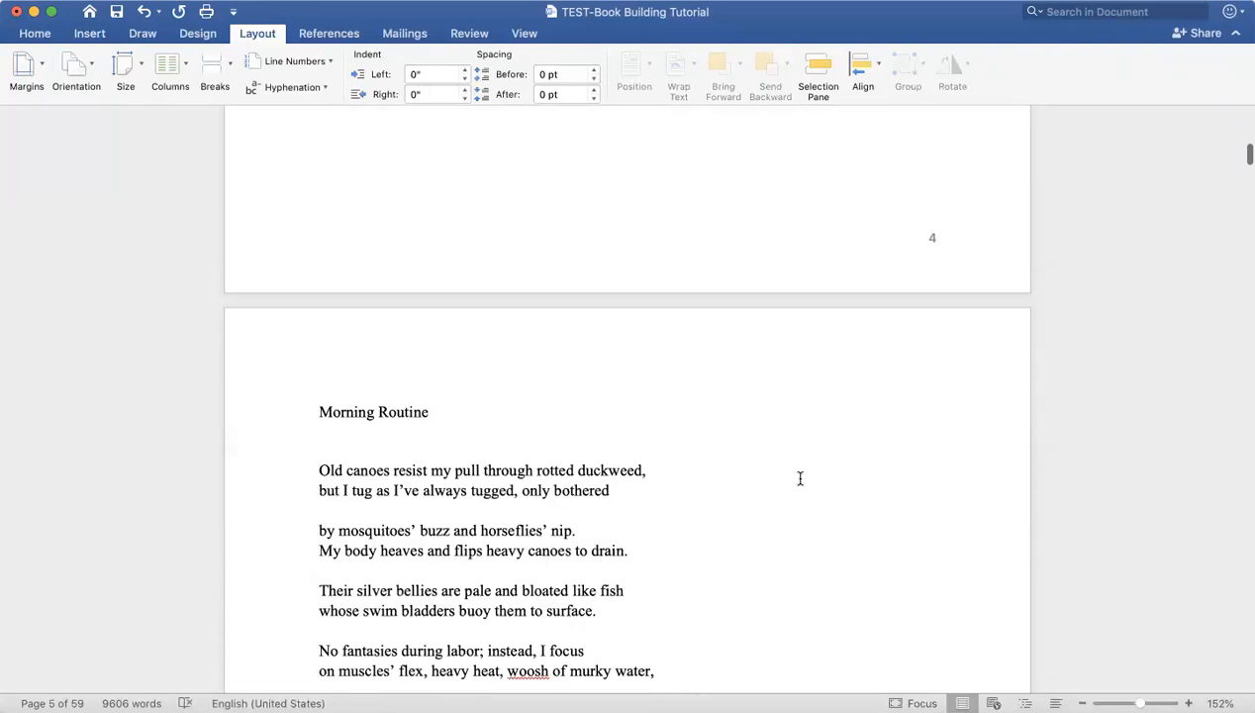
scroll(799, 476, "down", 10)
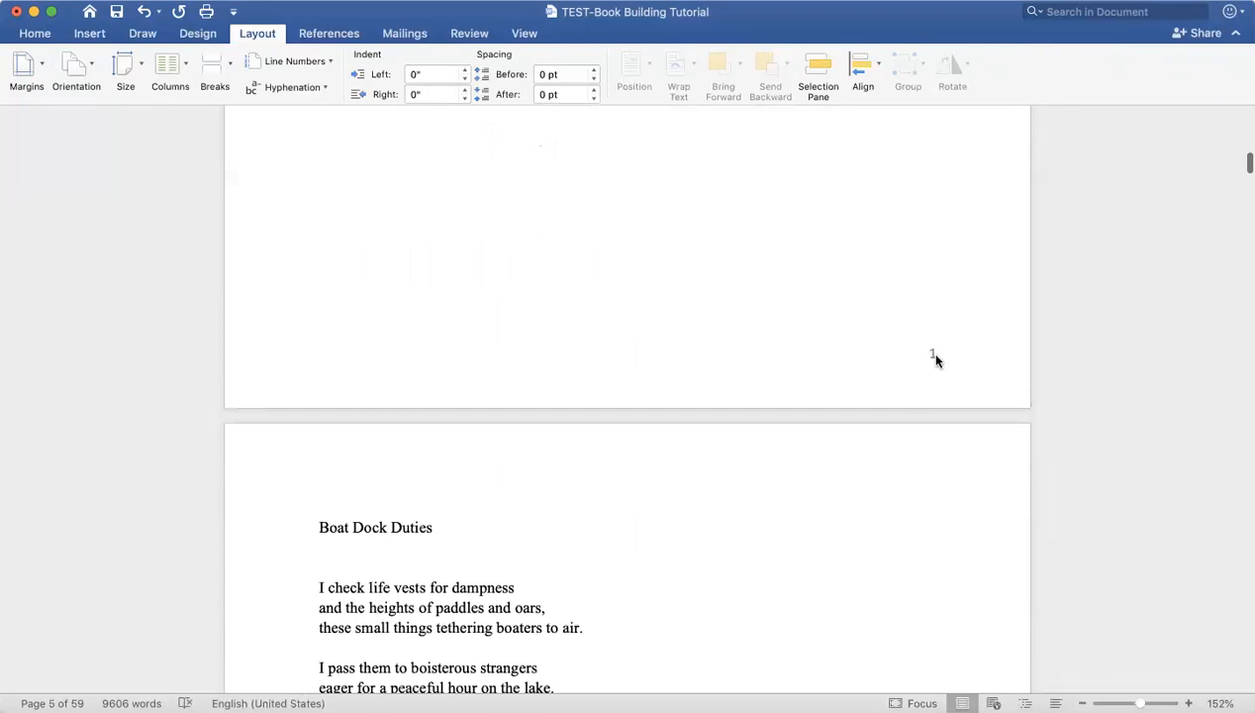
Step: Review the footer page numbering from the title page through the table of contents to the start of "Boat Dock Duties"
scroll(920, 354, "up", 10)
scroll(932, 354, "up", 10)
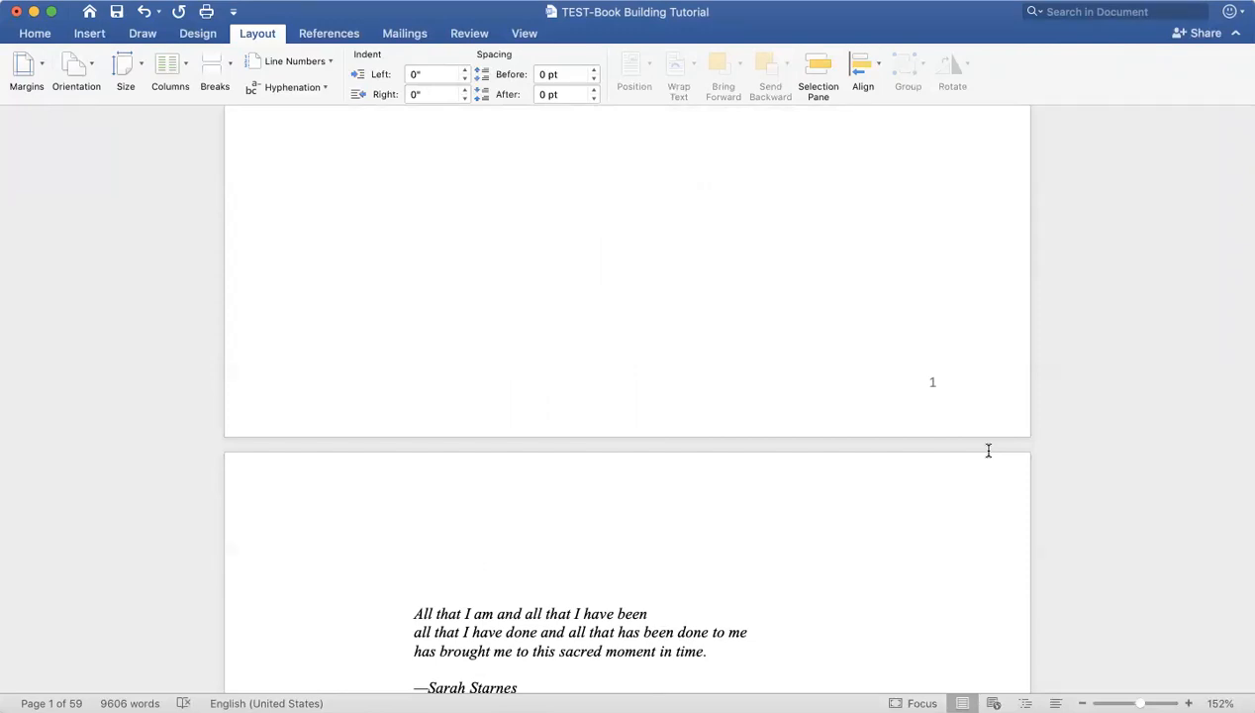
scroll(988, 450, "down", 15)
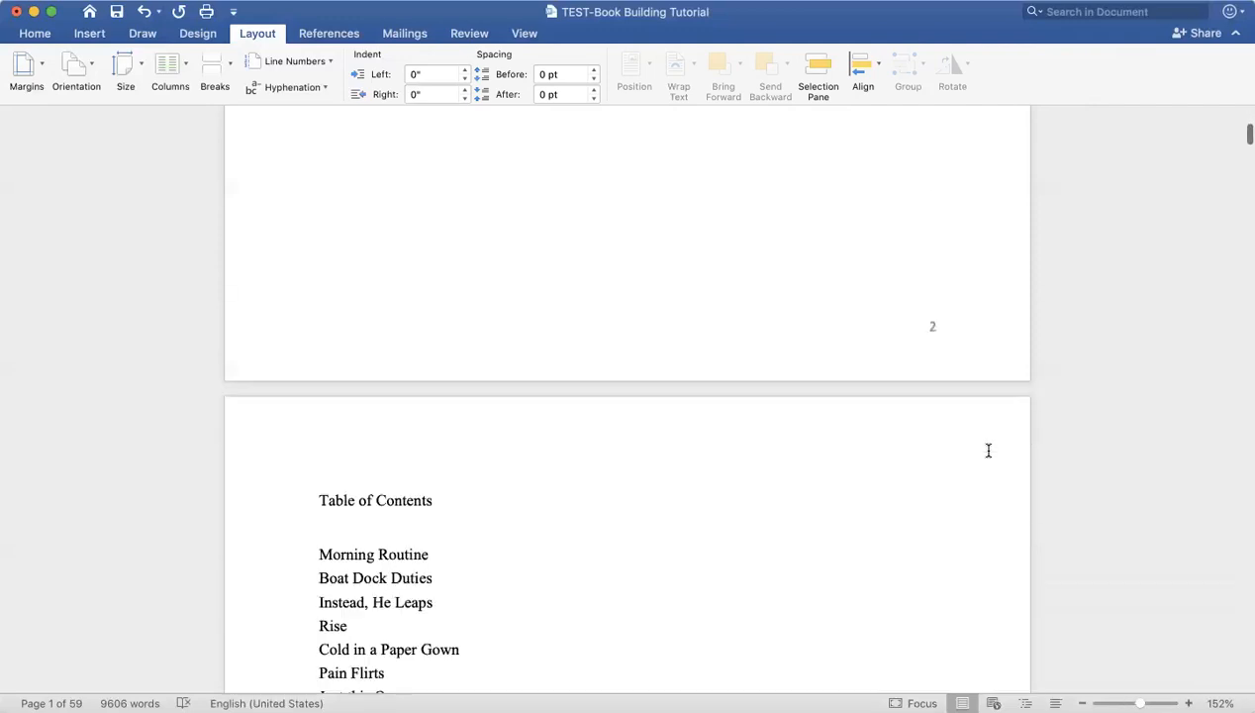
scroll(988, 451, "down", 8)
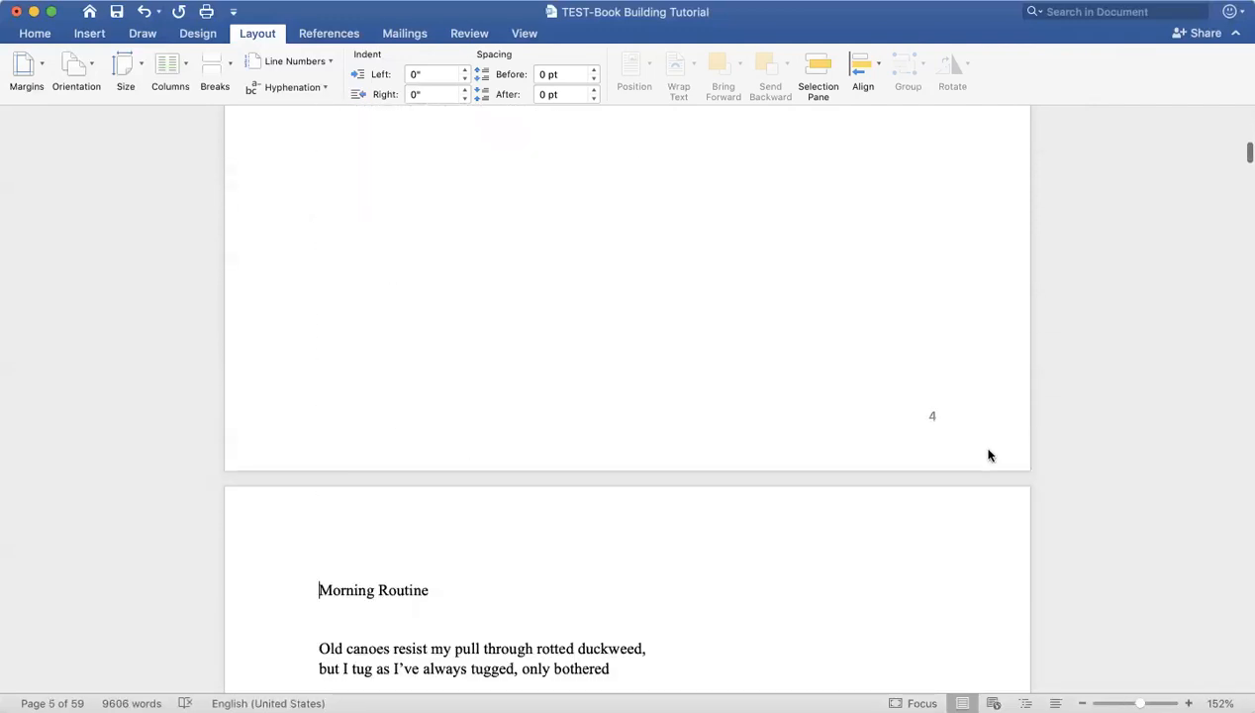
scroll(988, 451, "down", 10)
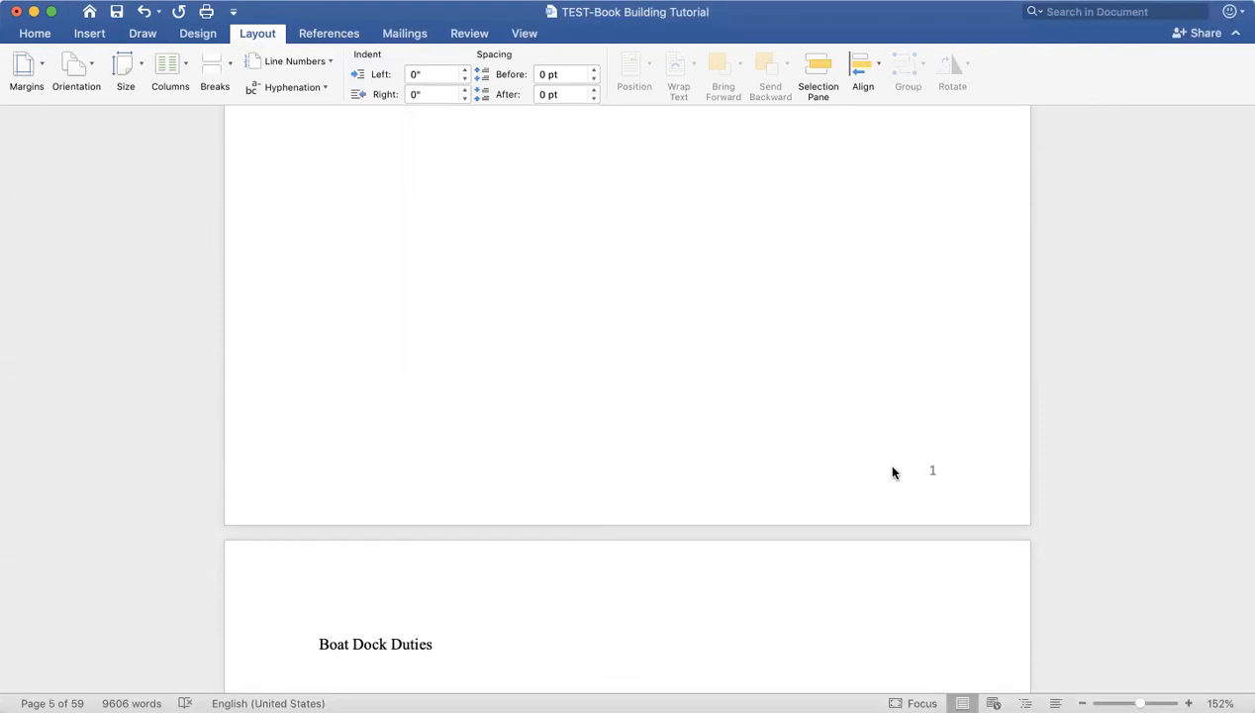
scroll(892, 473, "down", 15)
scroll(892, 466, "down", 10)
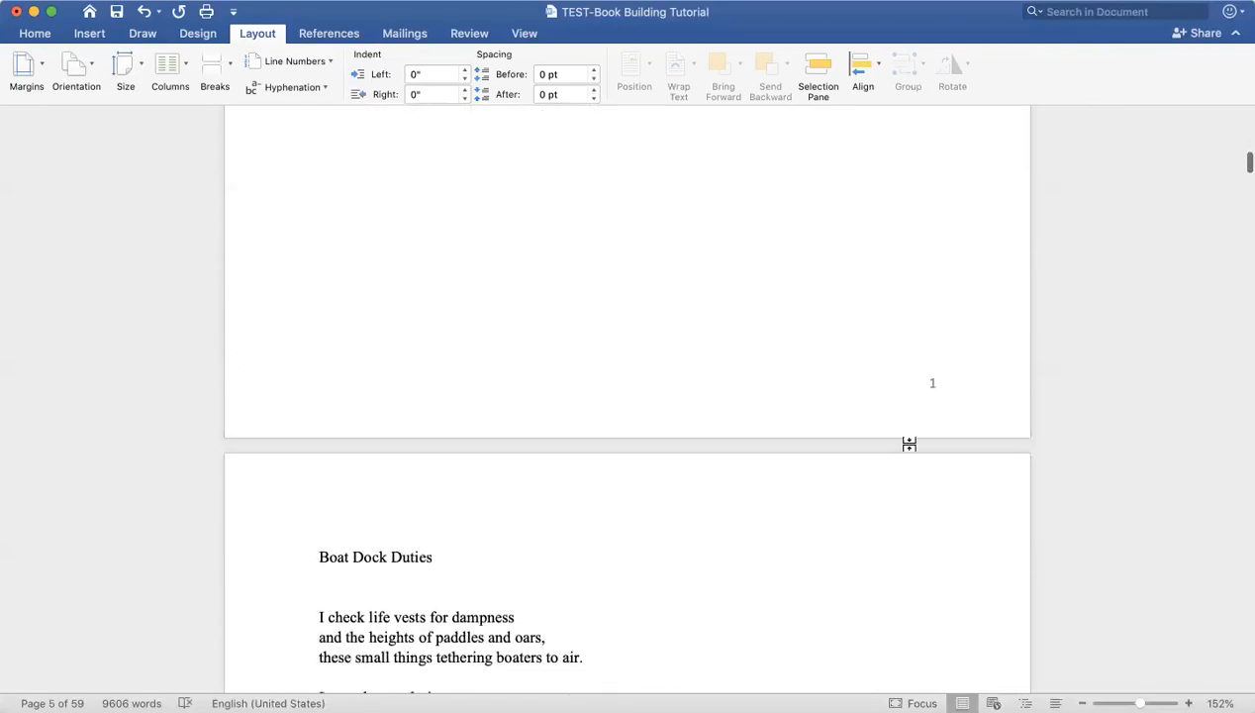
Step: Unlink the Section 2 footer from the previous section, working from the footer of the first poem's page
double_click(896, 406)
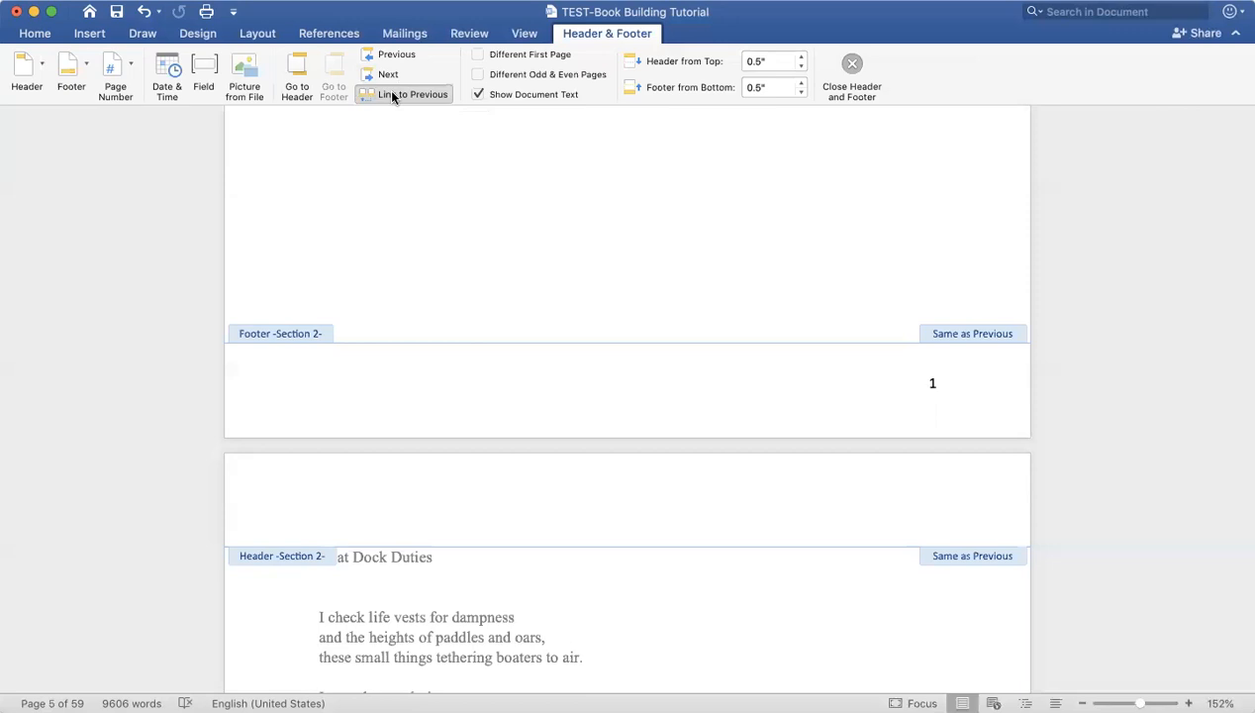
left_click(392, 95)
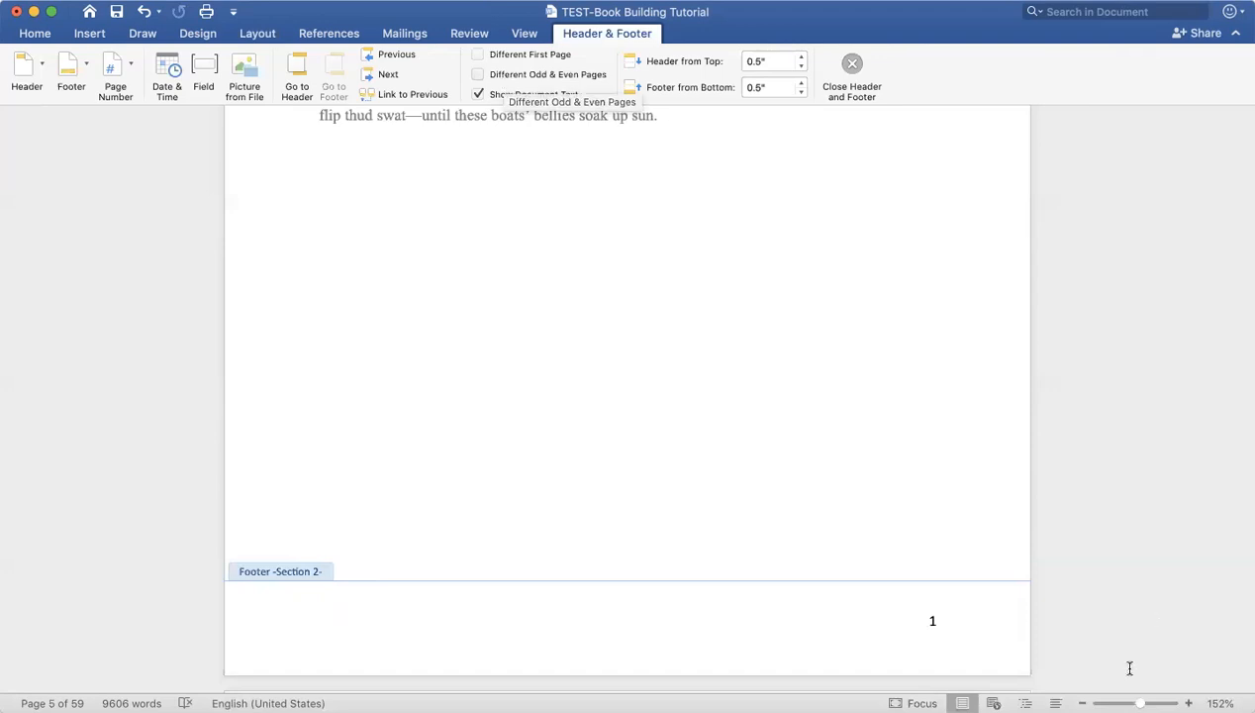
key("super+Tab")
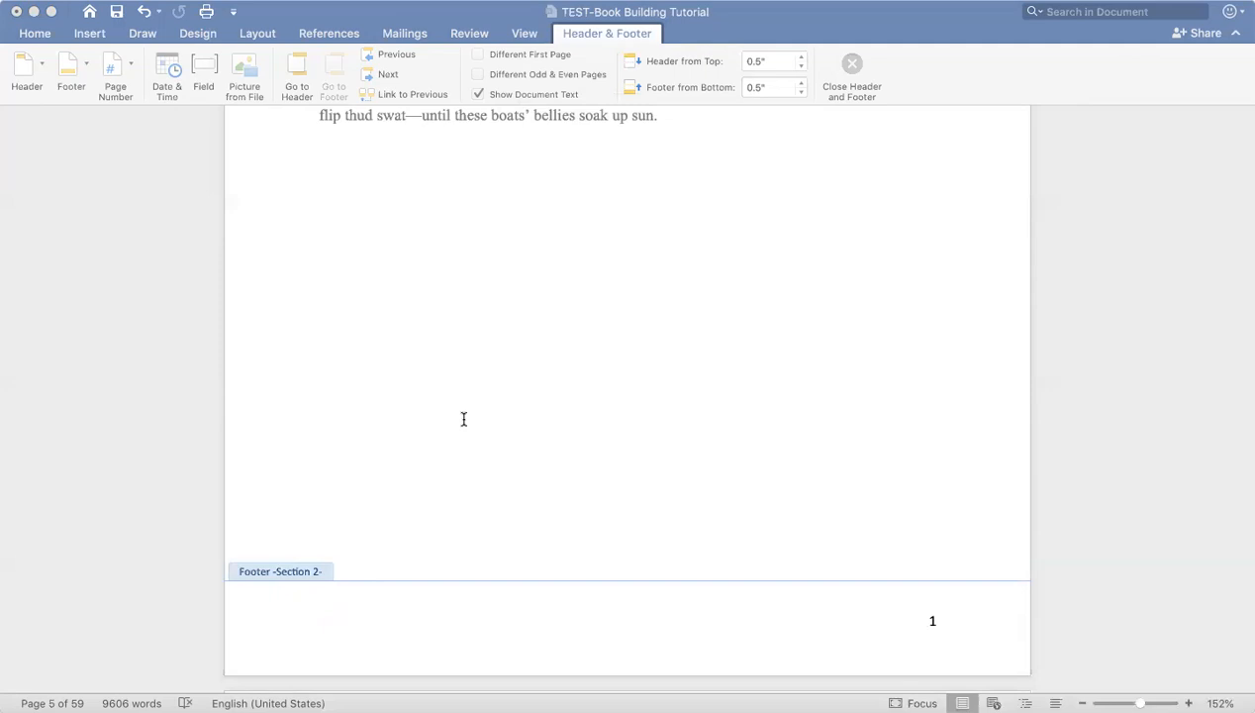
left_click(412, 387)
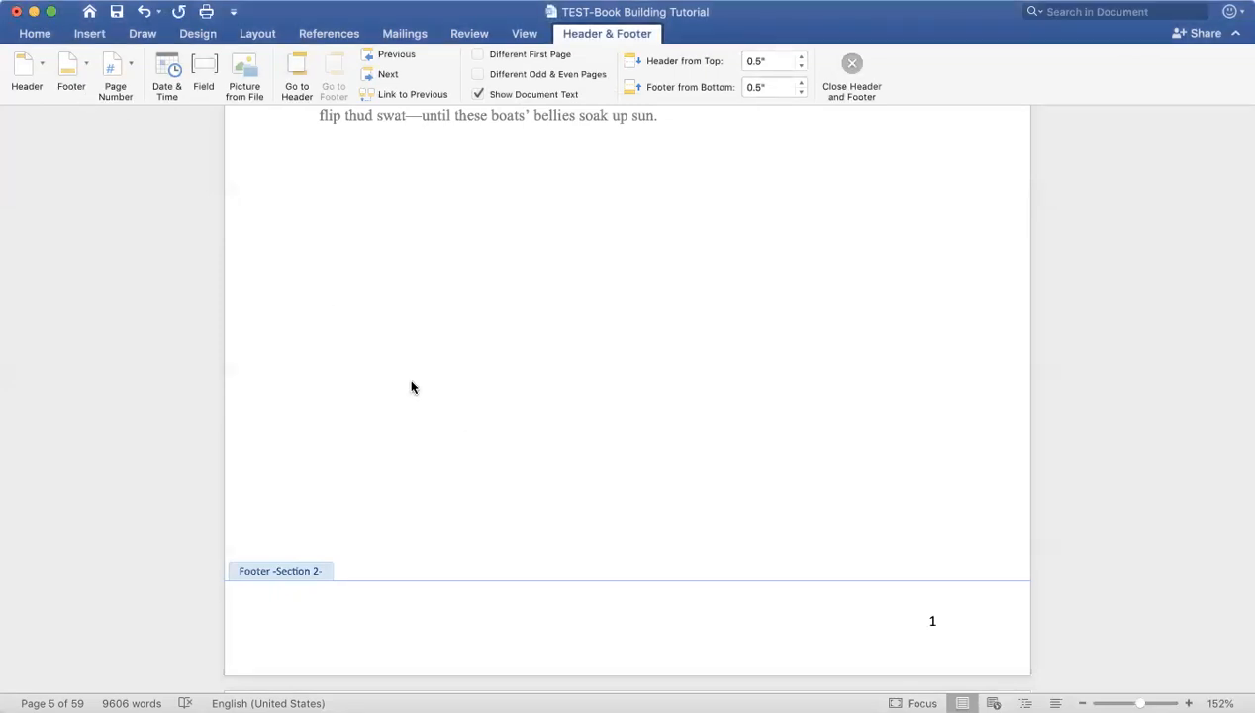
Step: Turn on different odd and even pages for the headers and footers
scroll(413, 387, "down", 10)
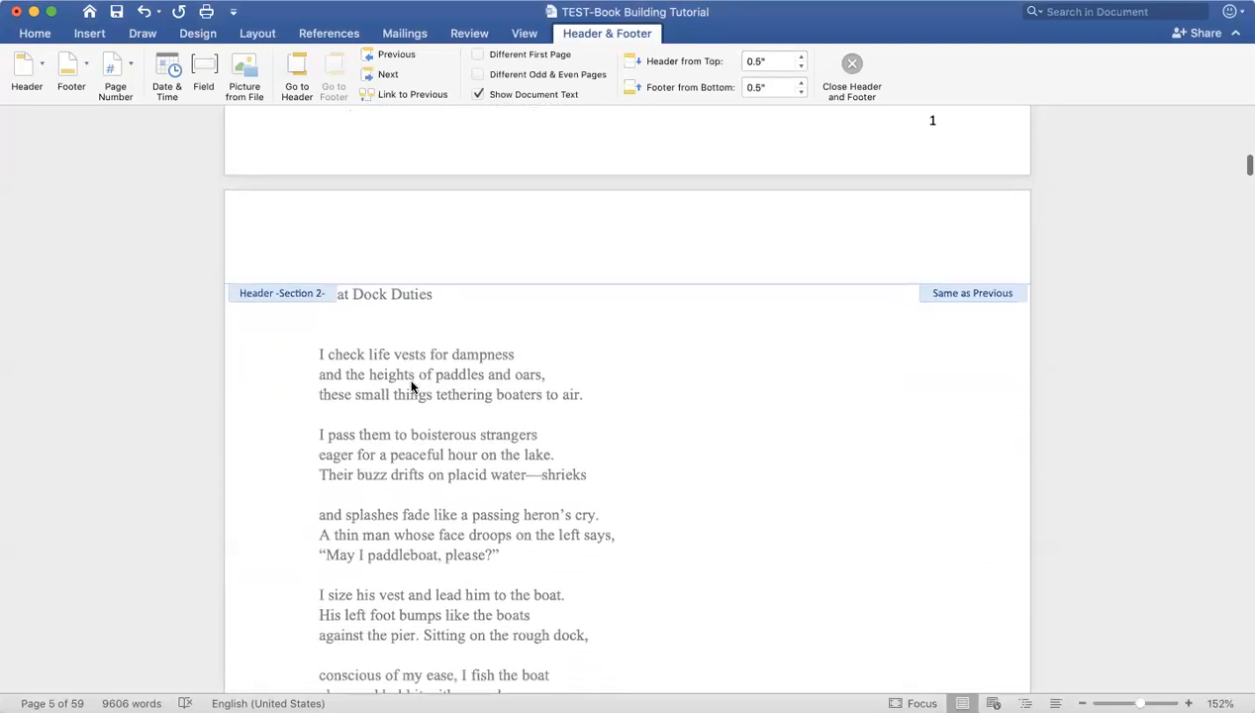
scroll(413, 387, "down", 8)
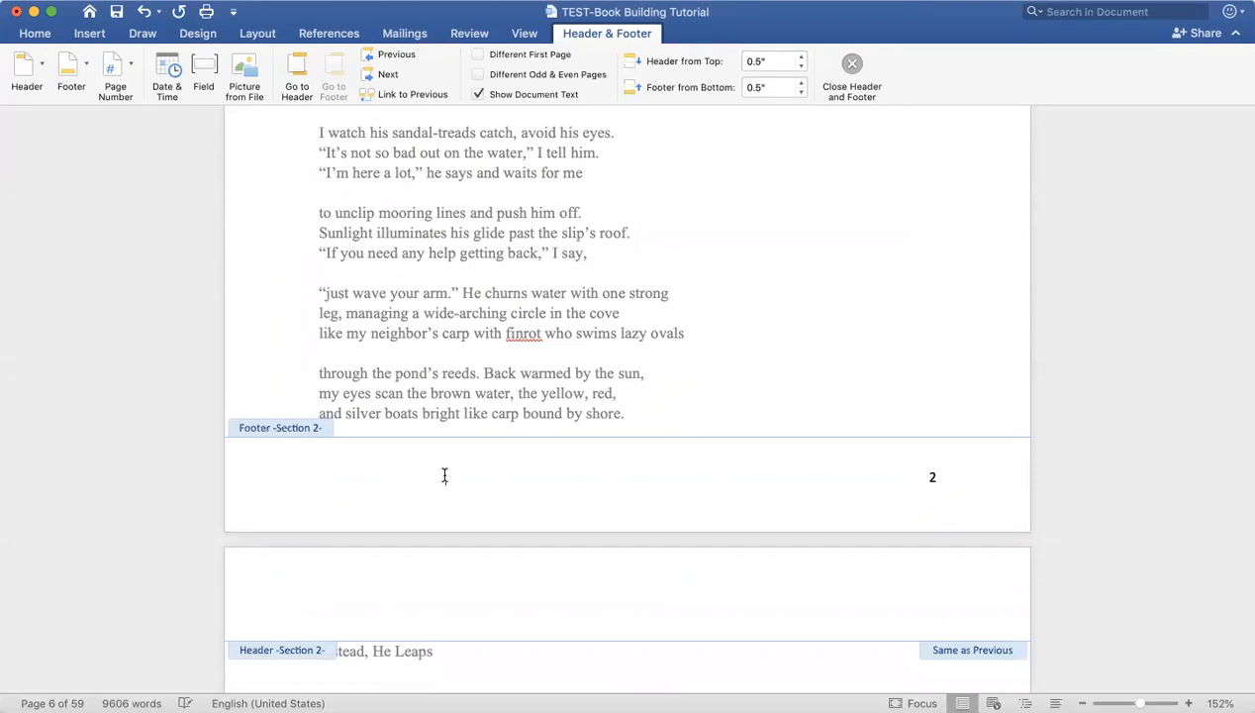
left_click(479, 75)
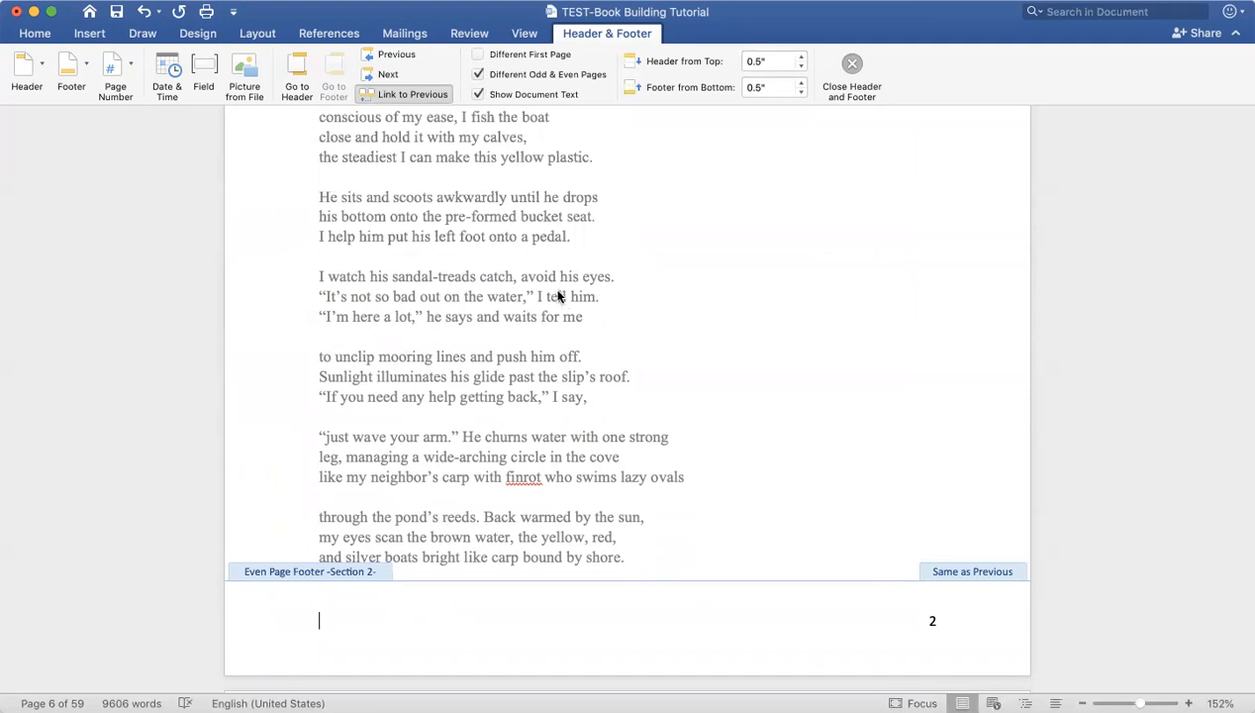
Step: Try to change the page number alignment from the even page footer of Section 2
left_click(132, 64)
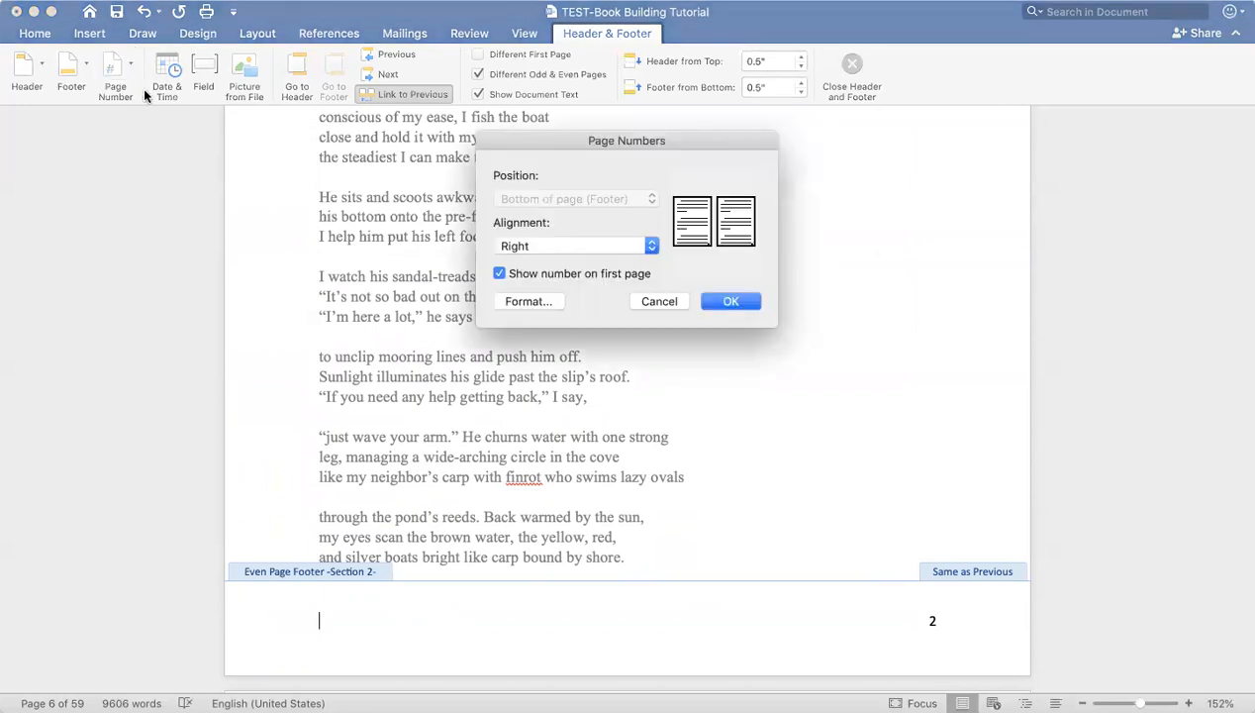
left_click(648, 247)
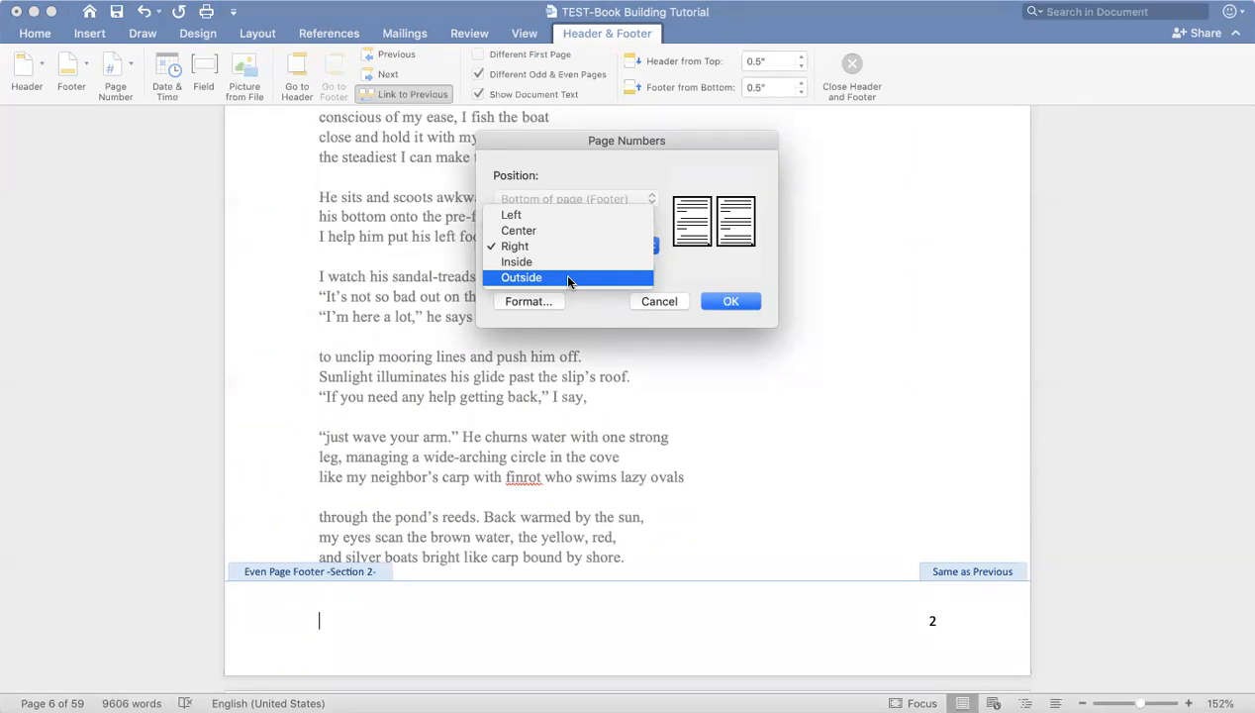
left_click(1118, 692)
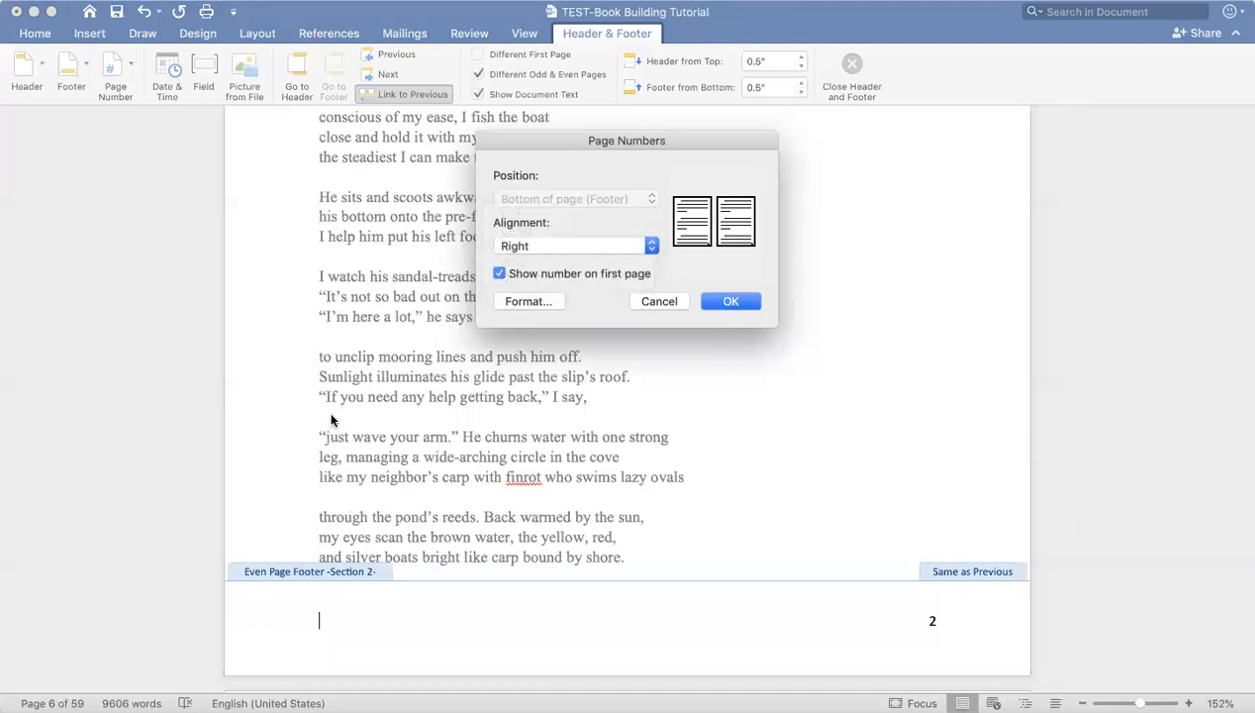
left_click(652, 246)
left_click(620, 285)
left_click(715, 301)
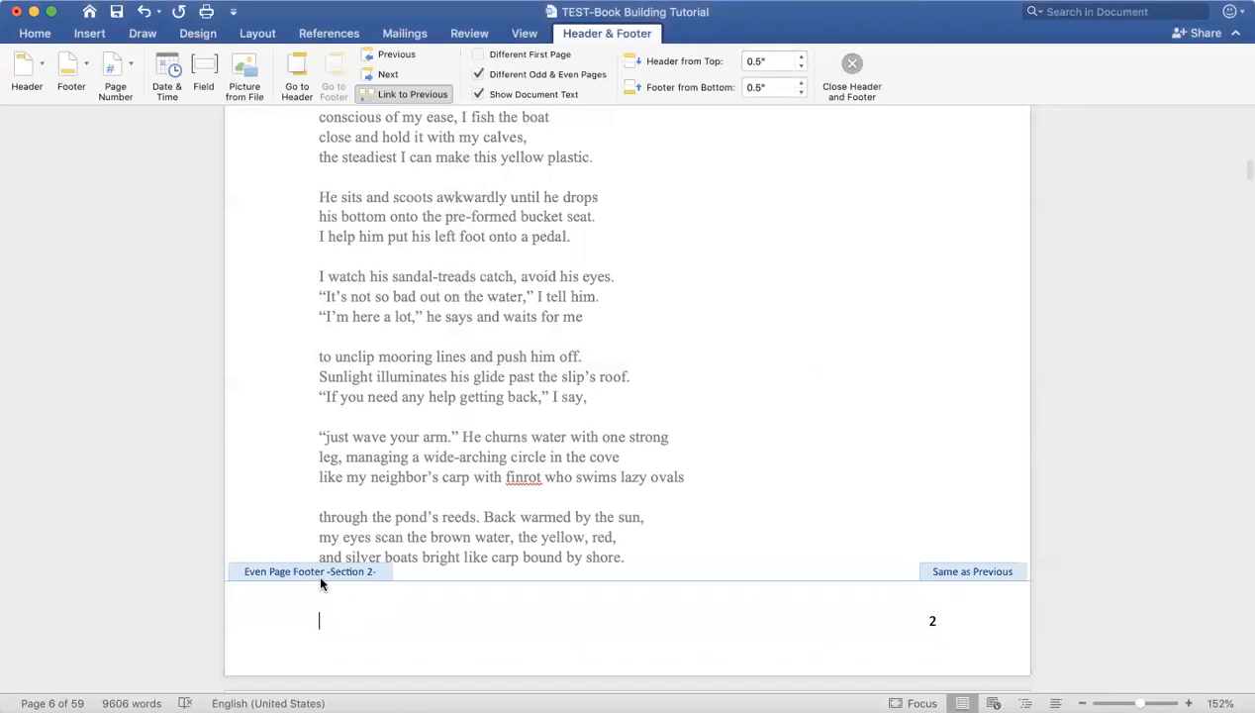
Step: Set the page number alignment to Outside from the even page footer of Section 2
left_click(133, 88)
left_click(584, 245)
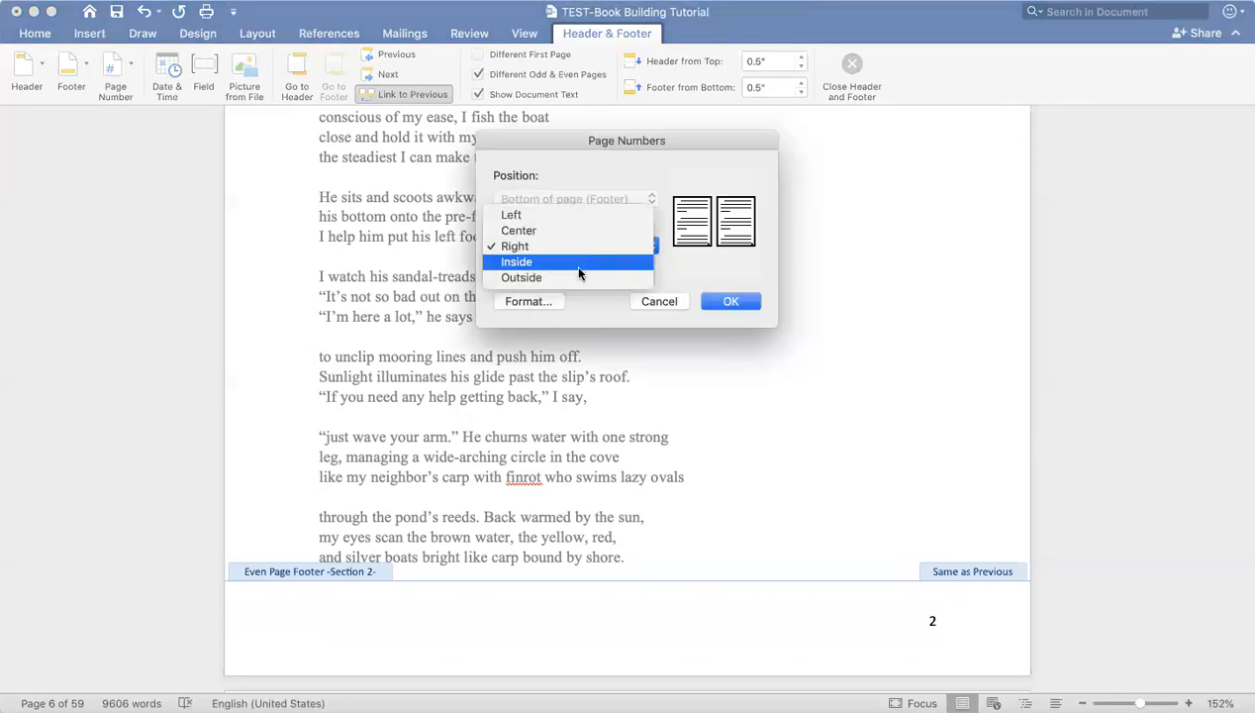
left_click(577, 277)
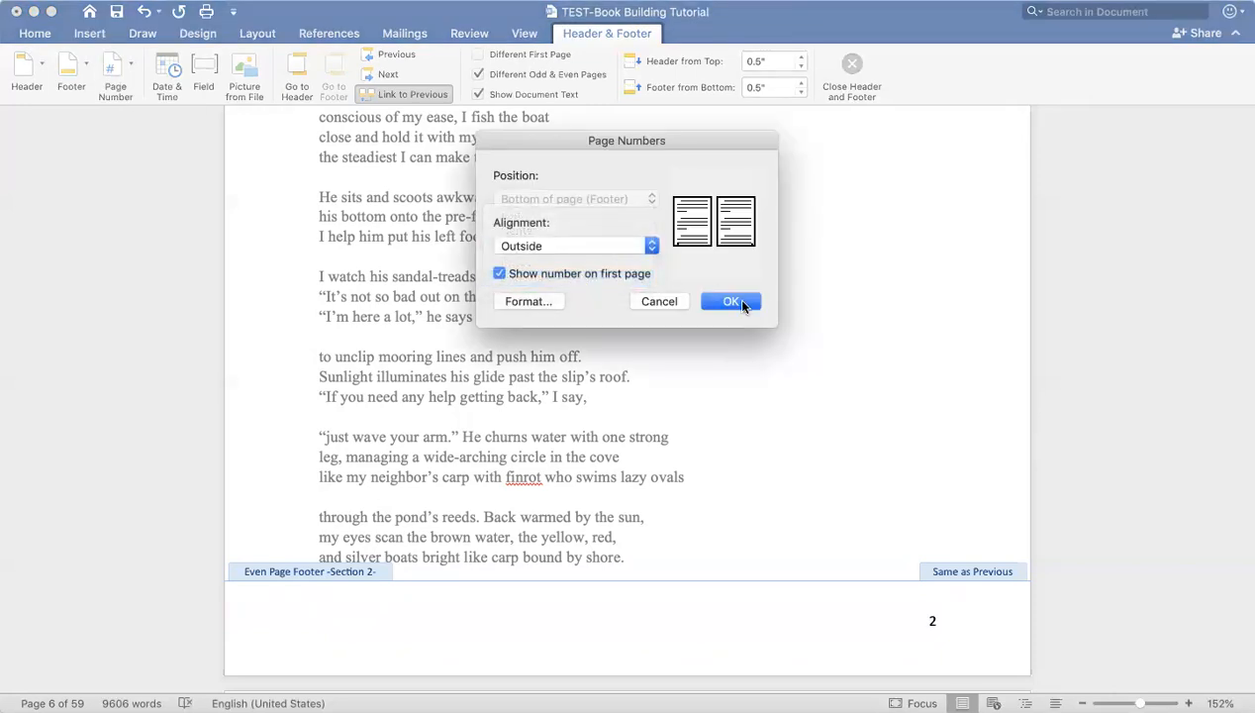
left_click(734, 301)
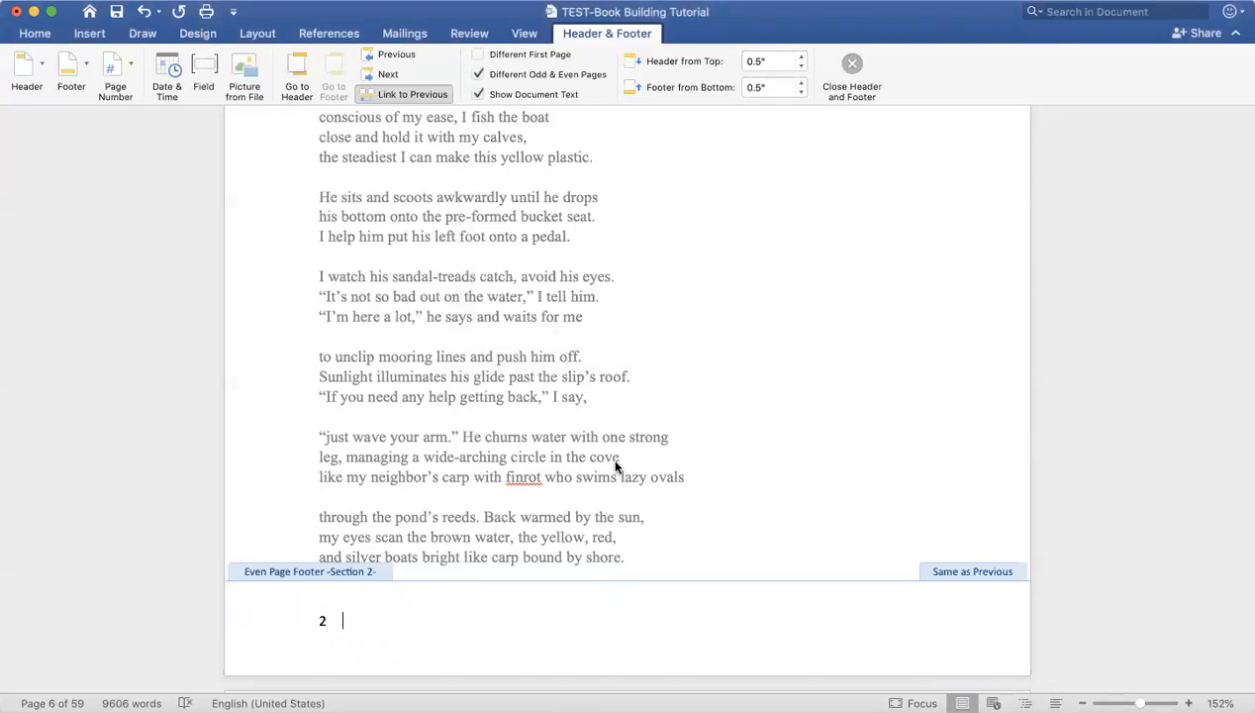
Step: Leave footer editing and check the page number placement on the poem pages from "Morning Routine" to "Cold in a Paper Gown"
double_click(460, 376)
scroll(461, 374, "up", 5)
scroll(462, 372, "up", 10)
scroll(461, 372, "down", 10)
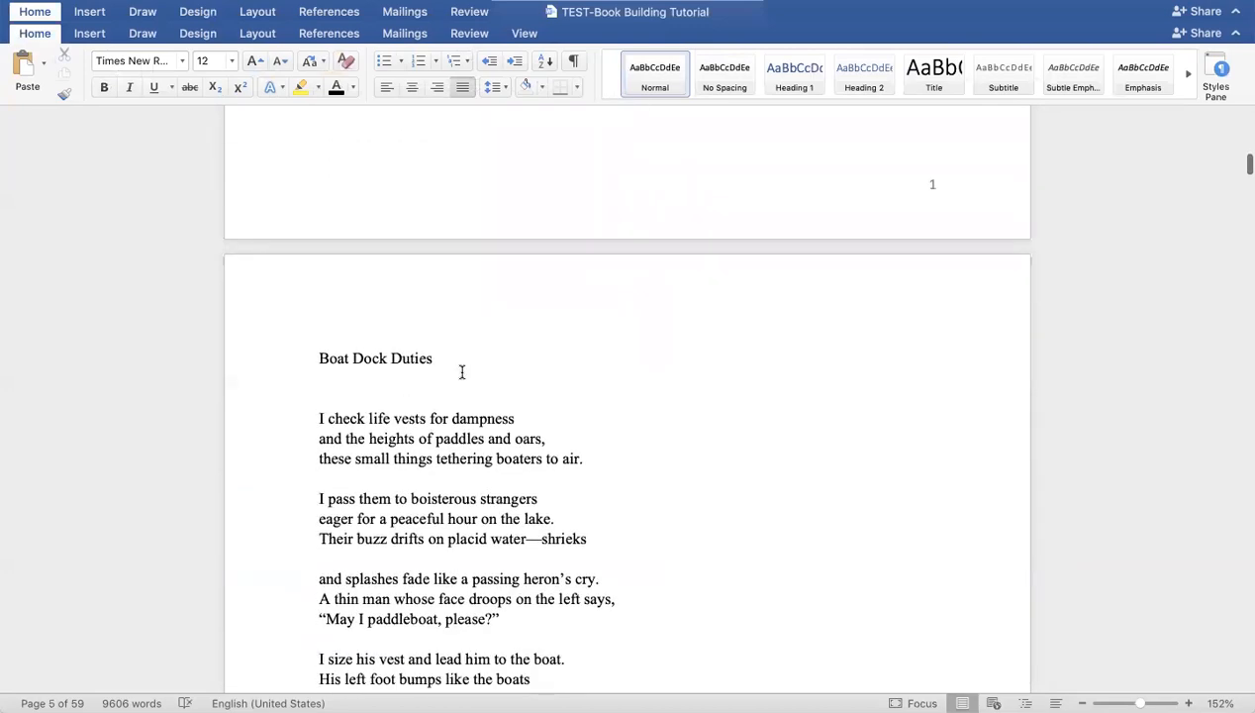
scroll(462, 372, "down", 10)
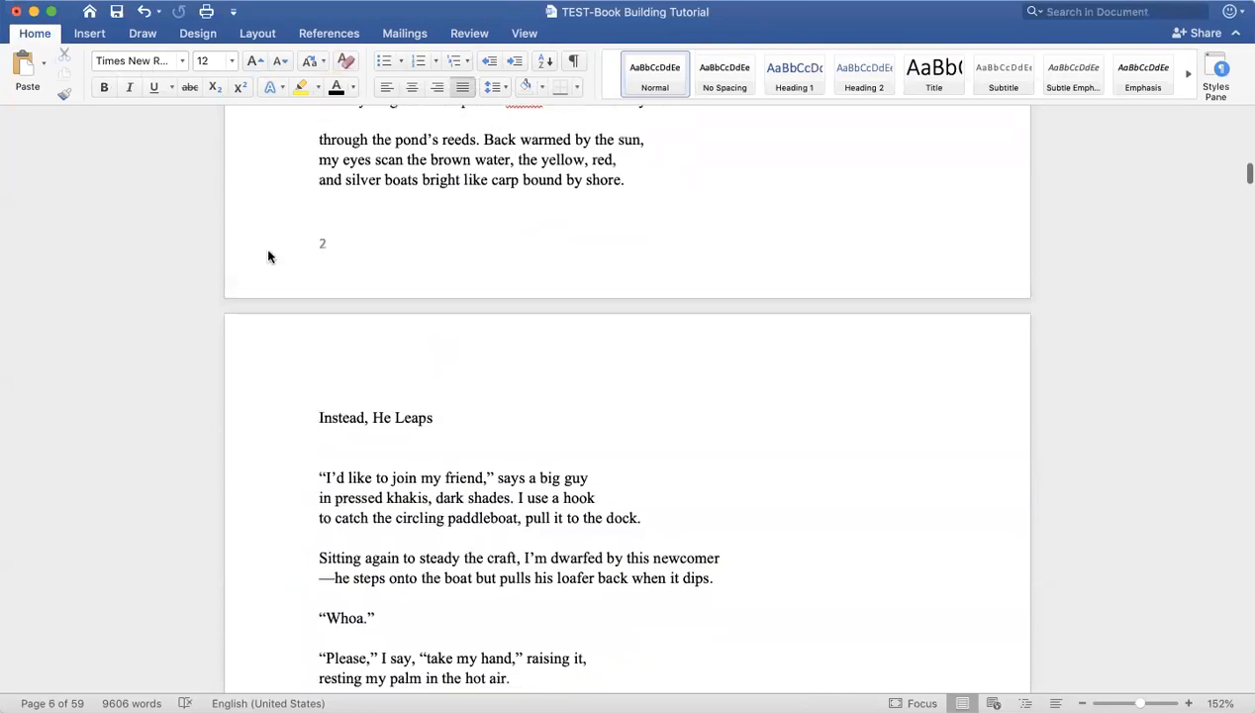
scroll(644, 345, "down", 10)
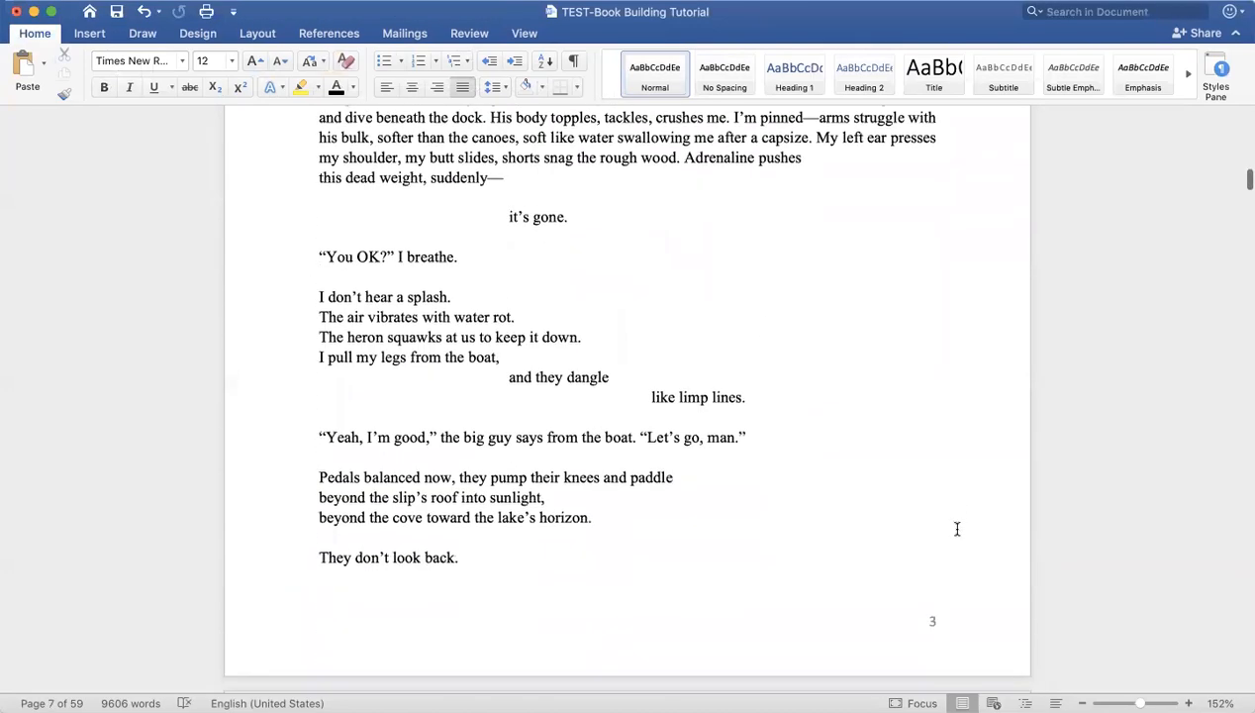
scroll(957, 529, "down", 15)
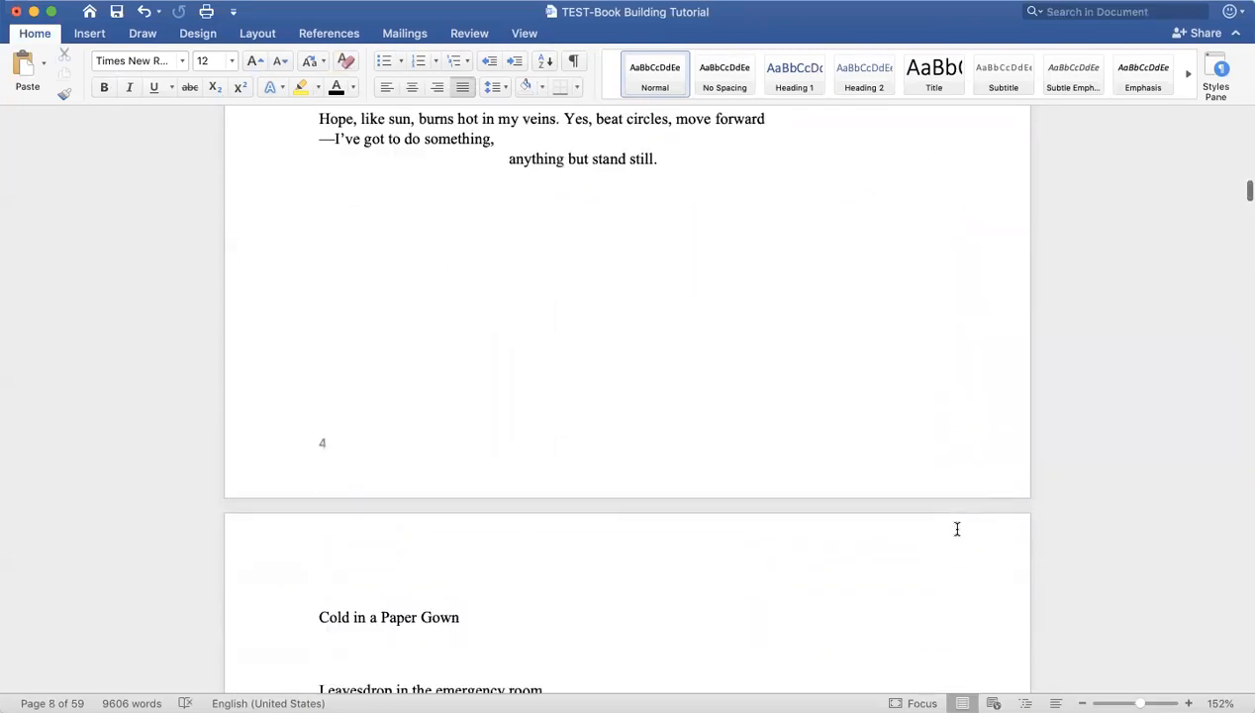
scroll(957, 529, "down", 5)
scroll(957, 529, "up", 20)
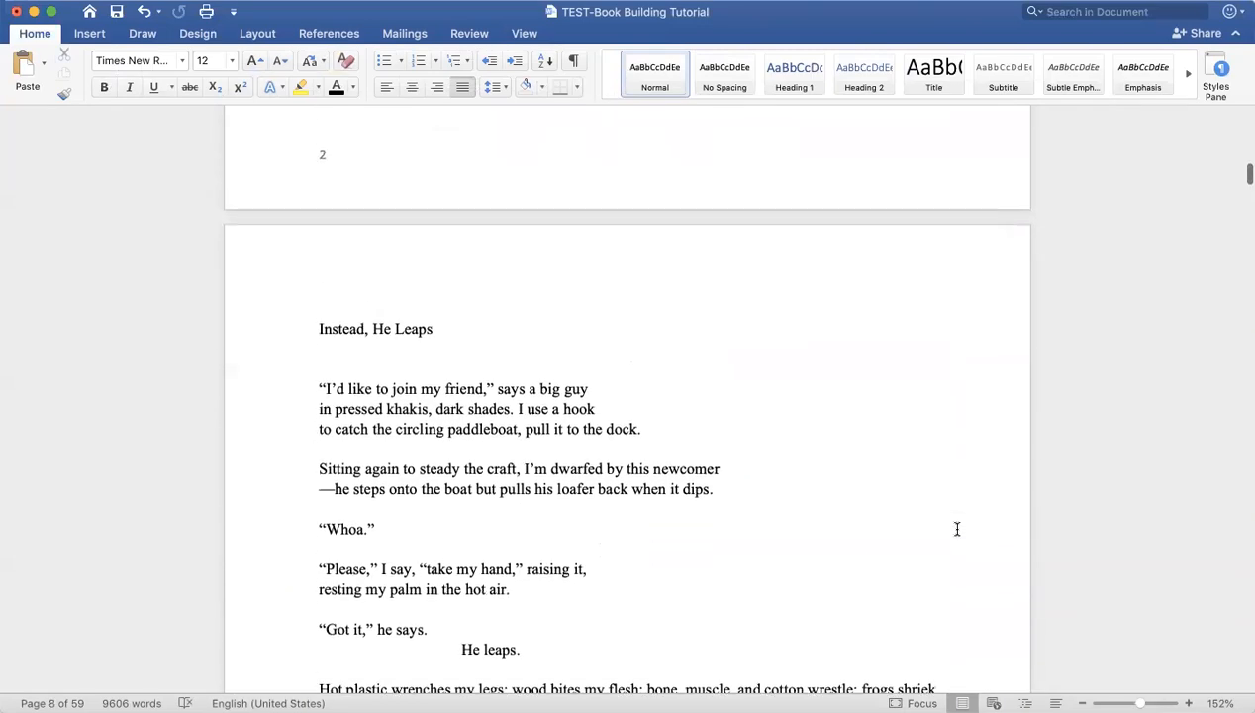
scroll(958, 529, "up", 1)
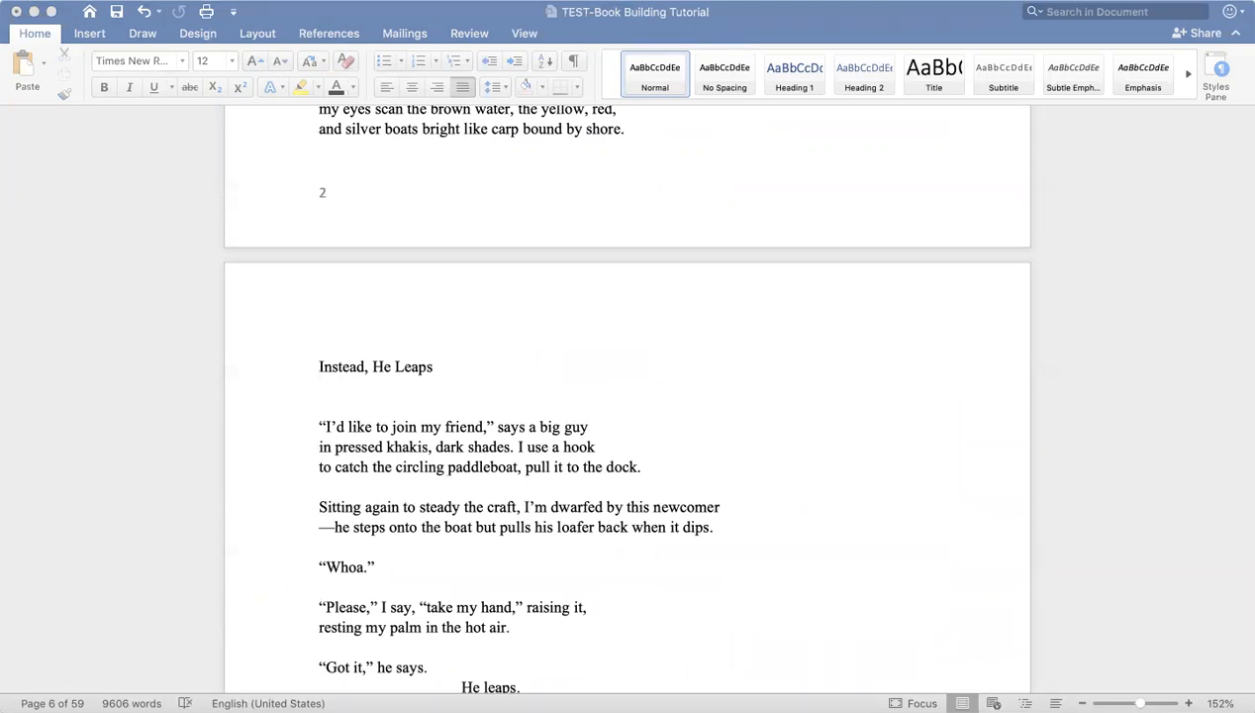
Step: Delete the page number from the odd page footer of Section 1 on the title page
left_click(597, 408)
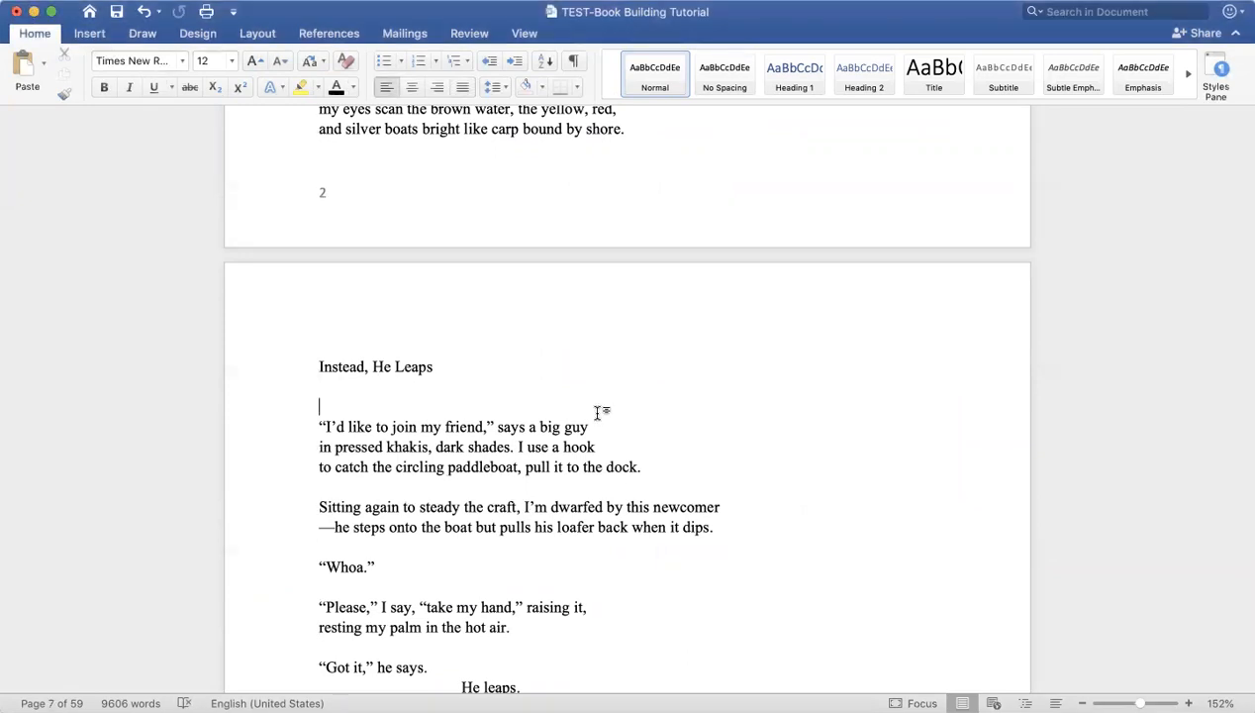
scroll(592, 406, "up", 15)
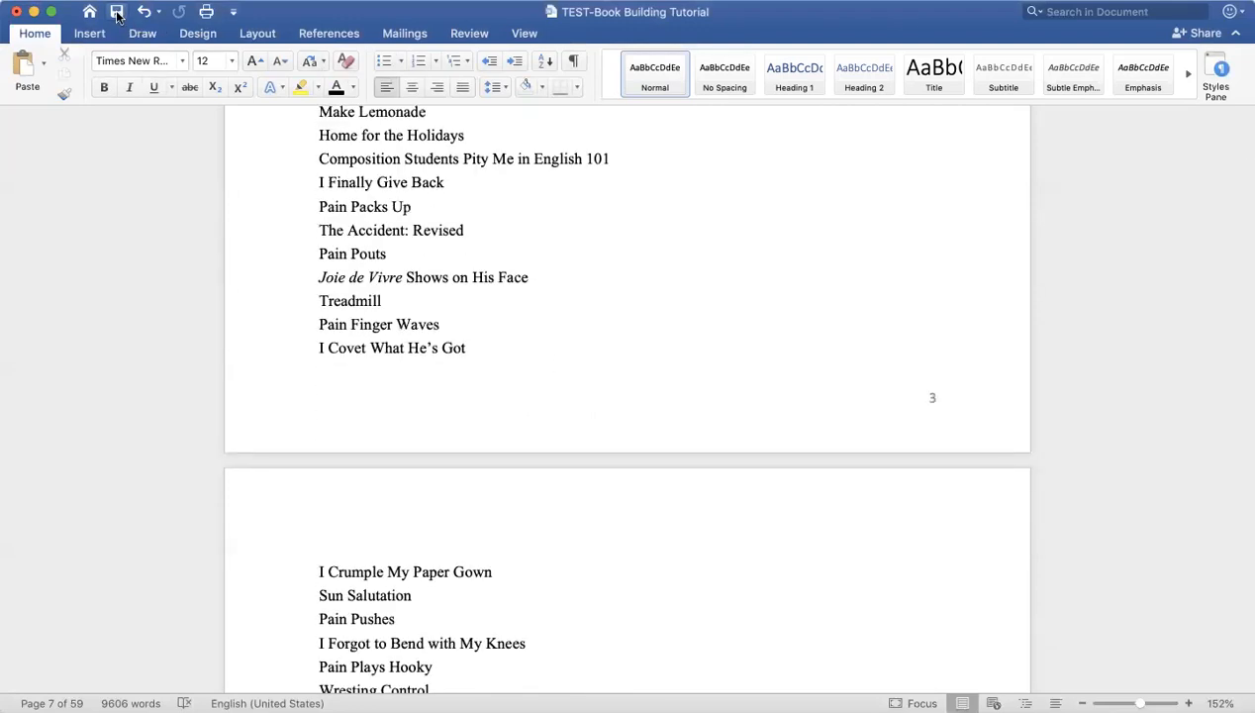
scroll(856, 367, "up", 20)
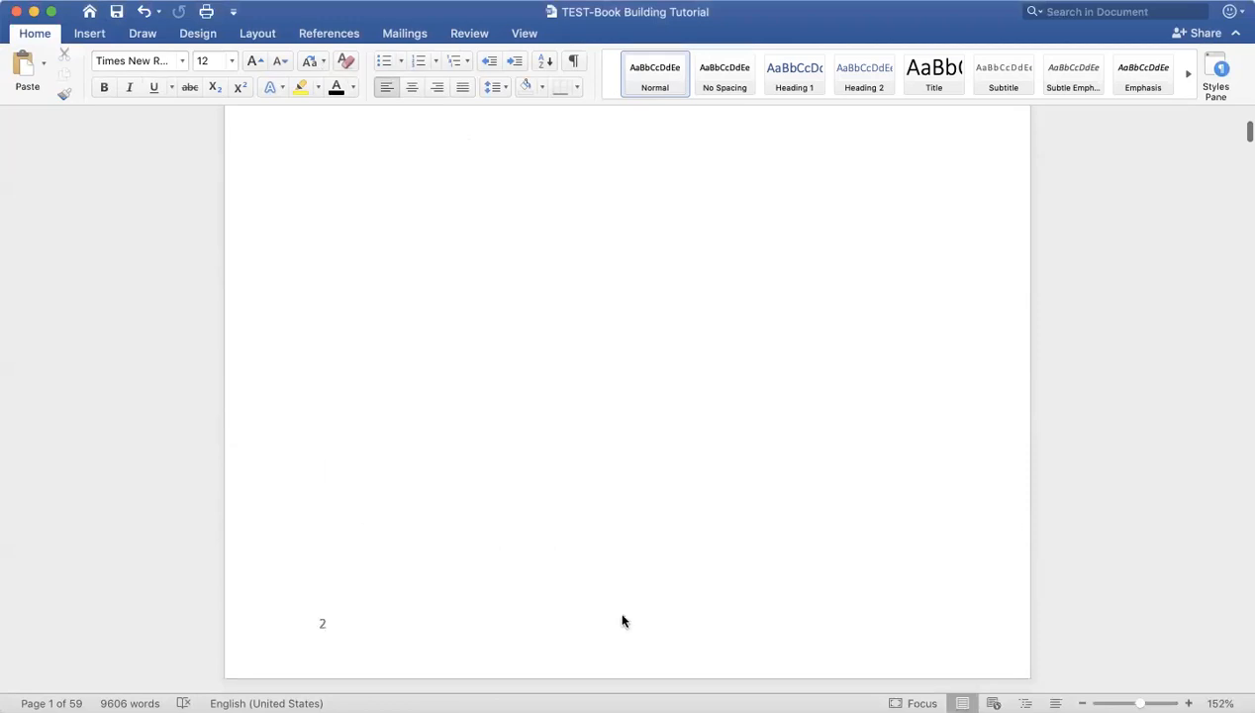
scroll(651, 602, "down", 4)
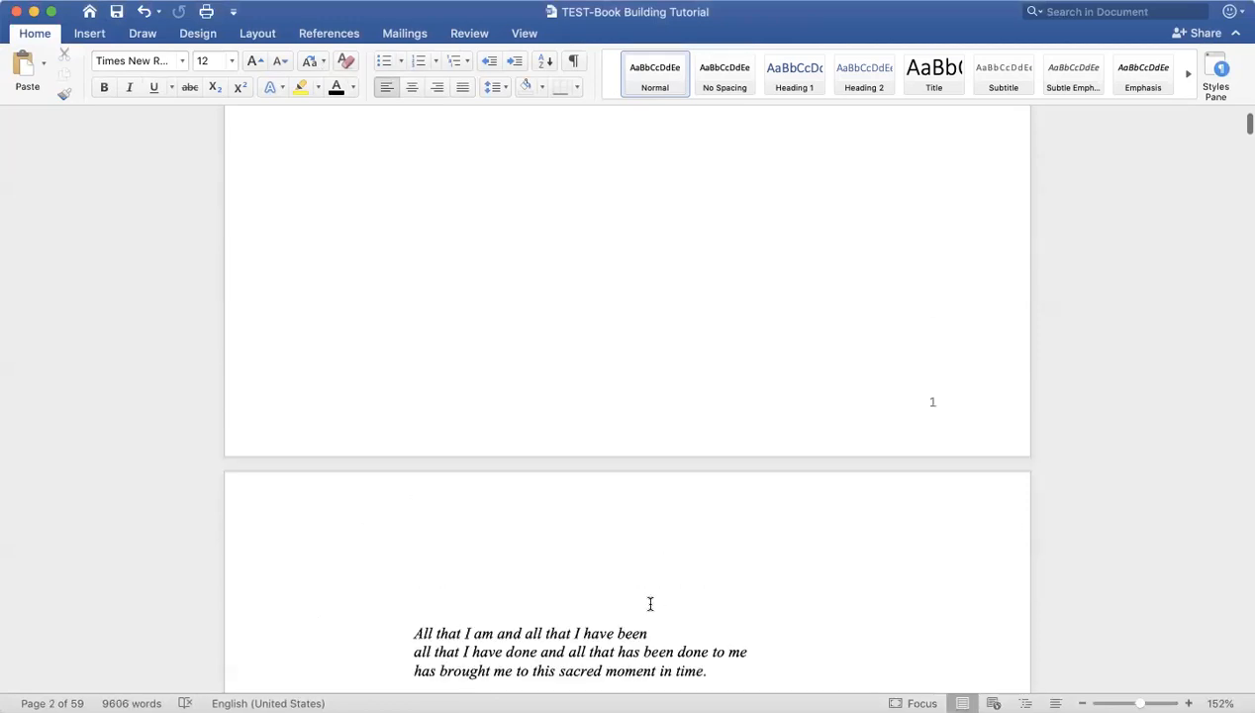
double_click(844, 451)
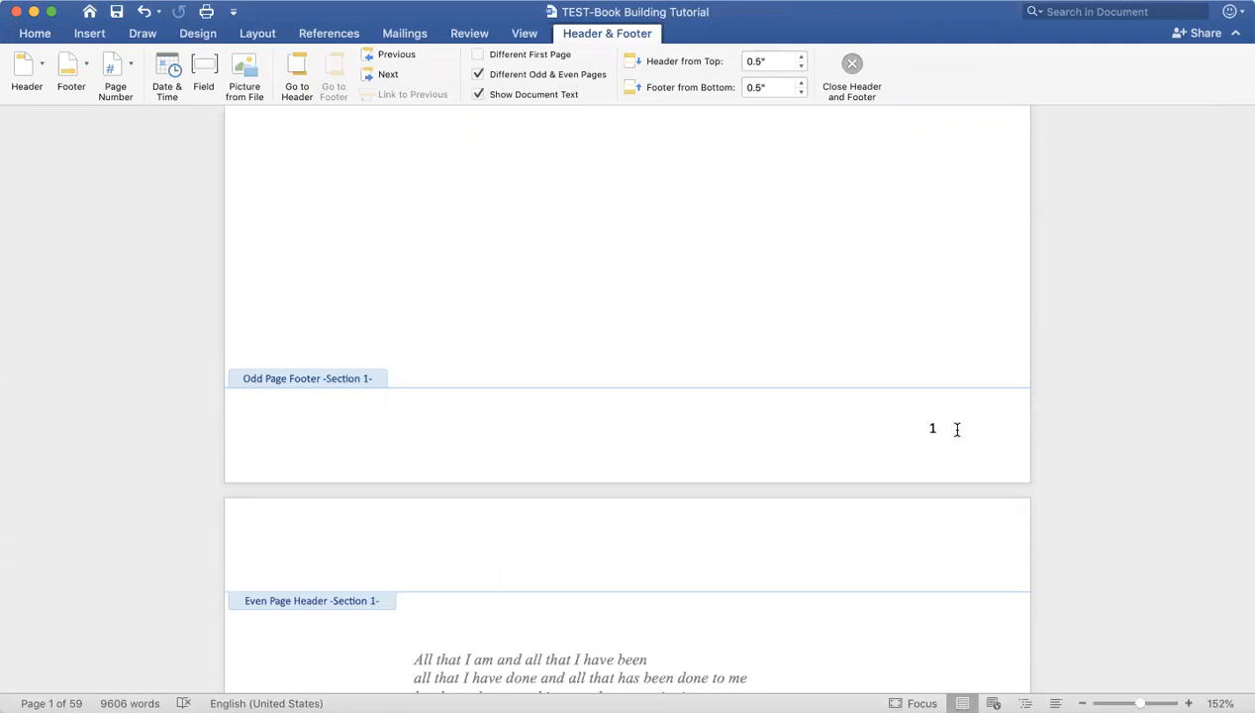
left_click(900, 434)
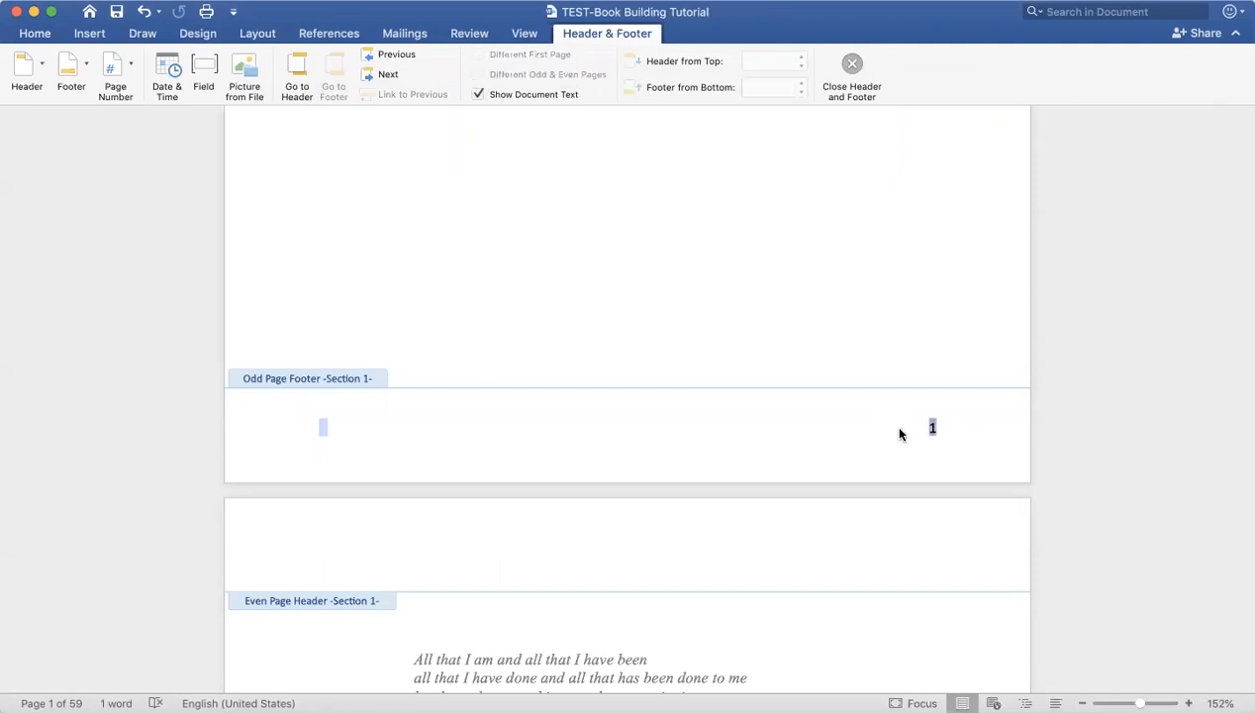
left_click(896, 428)
Step: Delete the page number from the even page footer of Section 1 on the epigraph page and leave footer editing
scroll(890, 422, "down", 10)
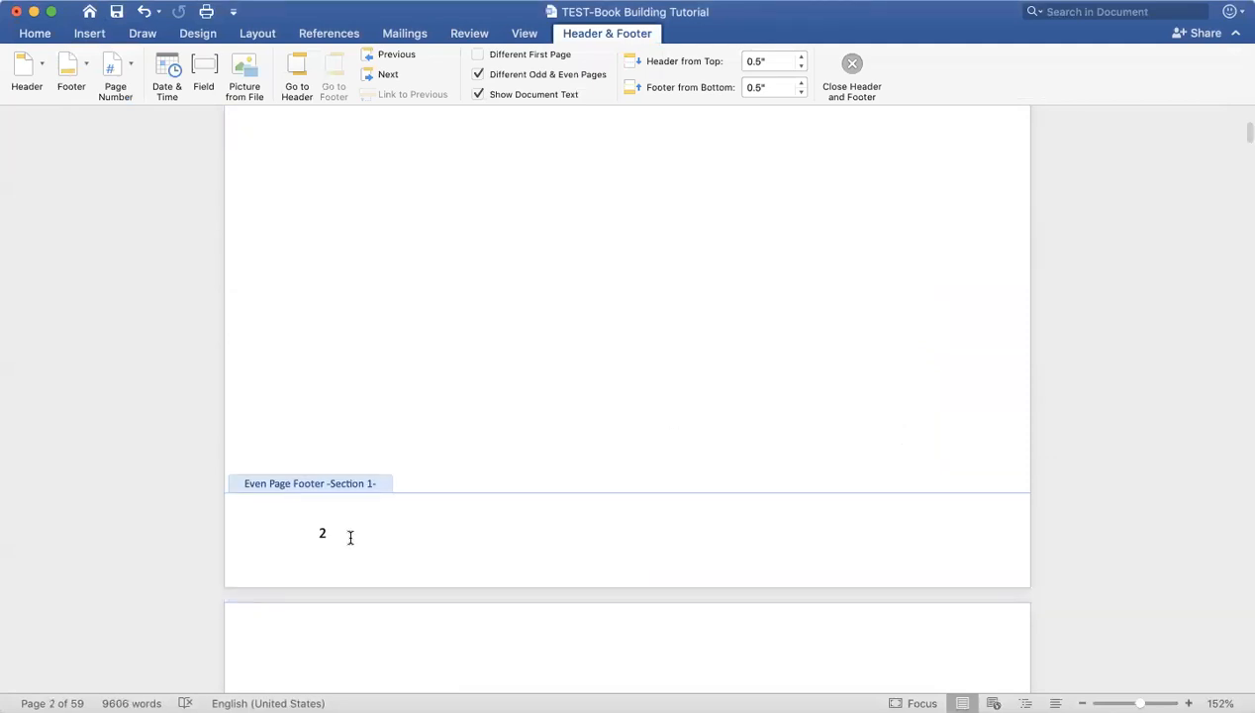
left_click(350, 536)
key("shift+Left")
key("BackSpace")
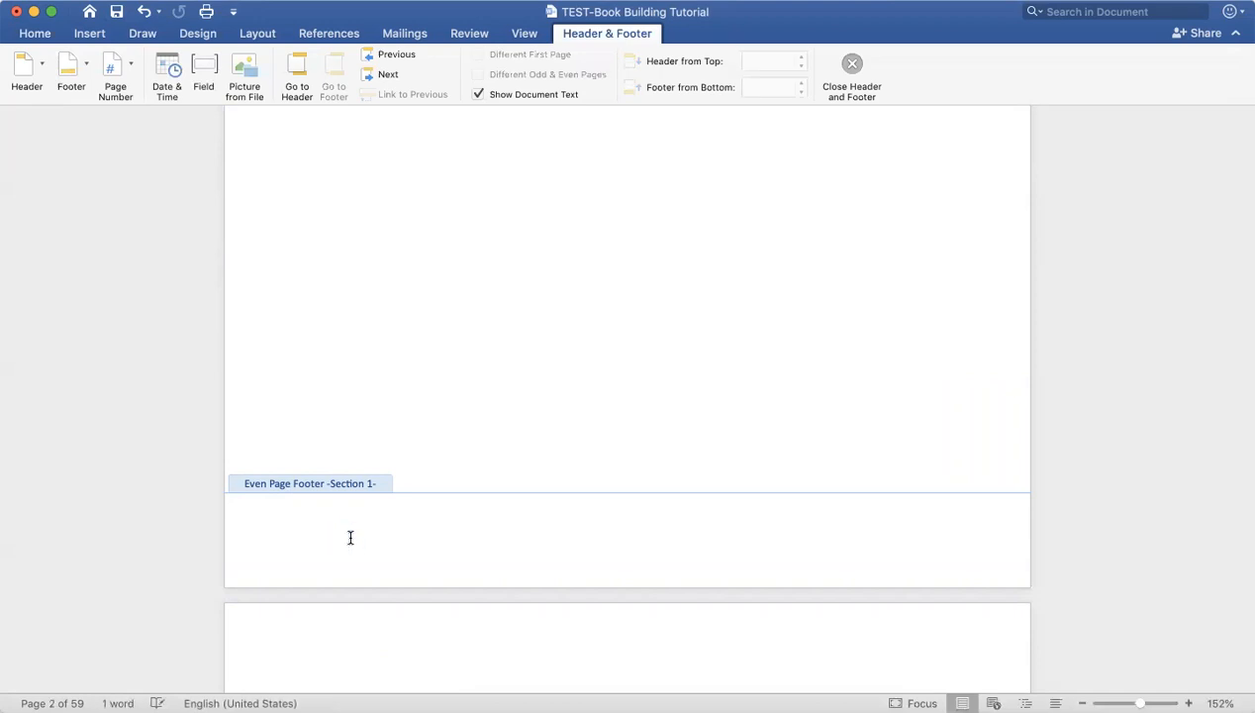
double_click(472, 382)
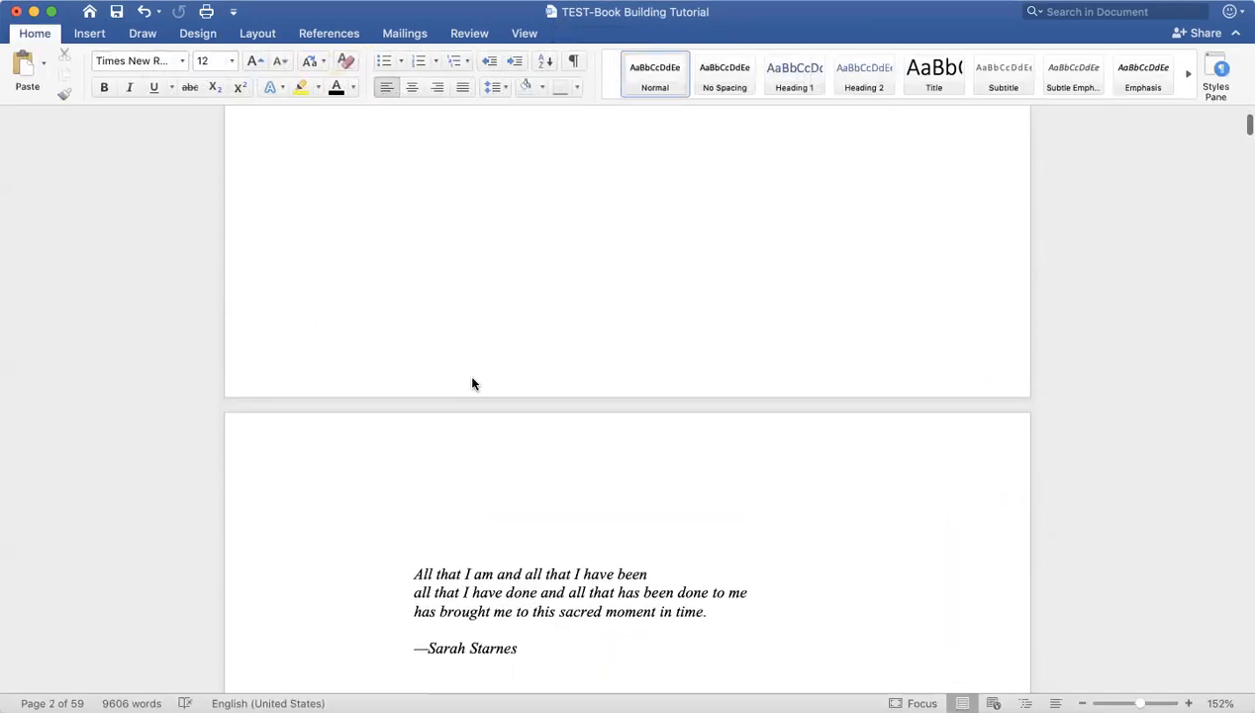
Step: Check the footers from the table of contents through the first poem and save the document
scroll(472, 376, "down", 10)
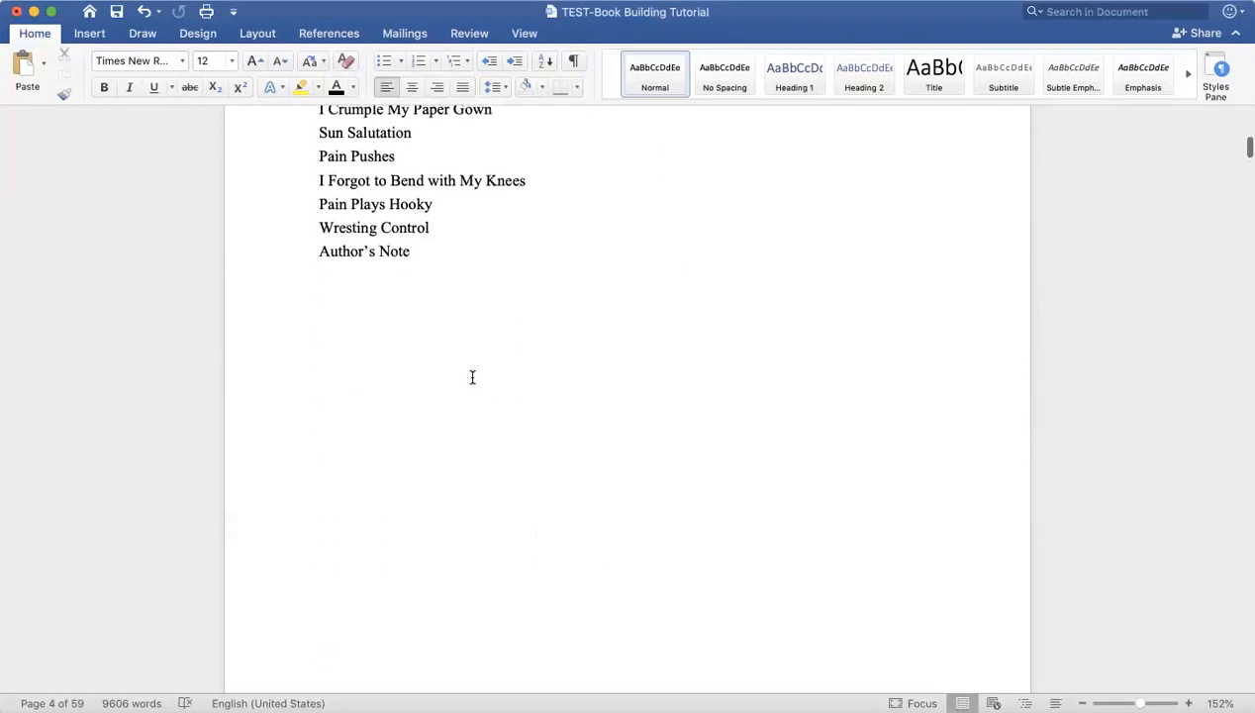
scroll(473, 376, "down", 15)
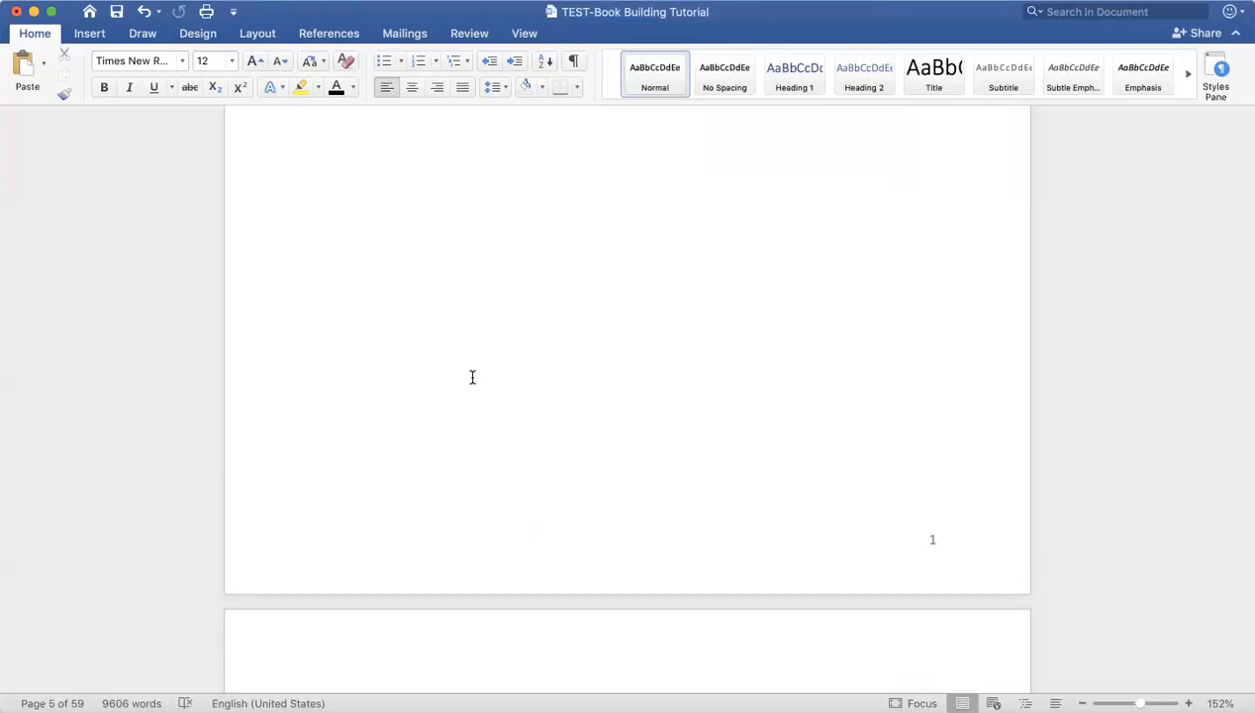
left_click(117, 10)
Step: Add the right-aligned text "Pain Pulls Punches" before the page number in the odd page footer of Section 2
double_click(903, 542)
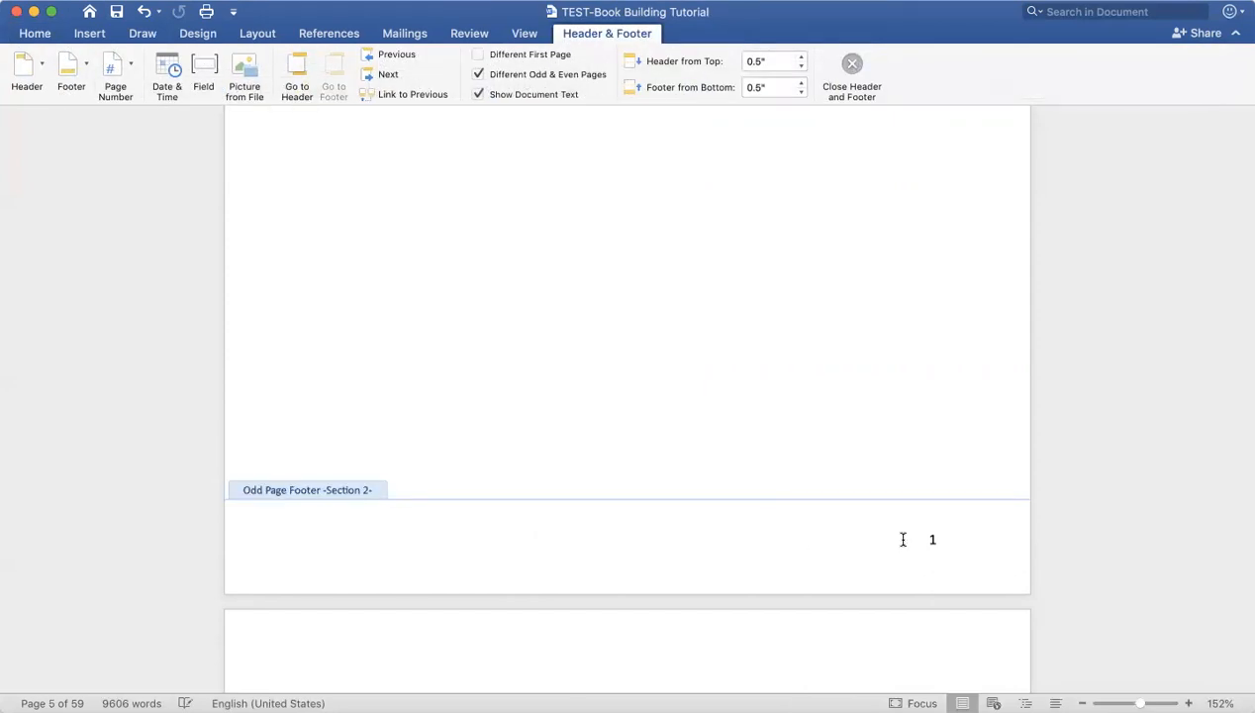
left_click(36, 33)
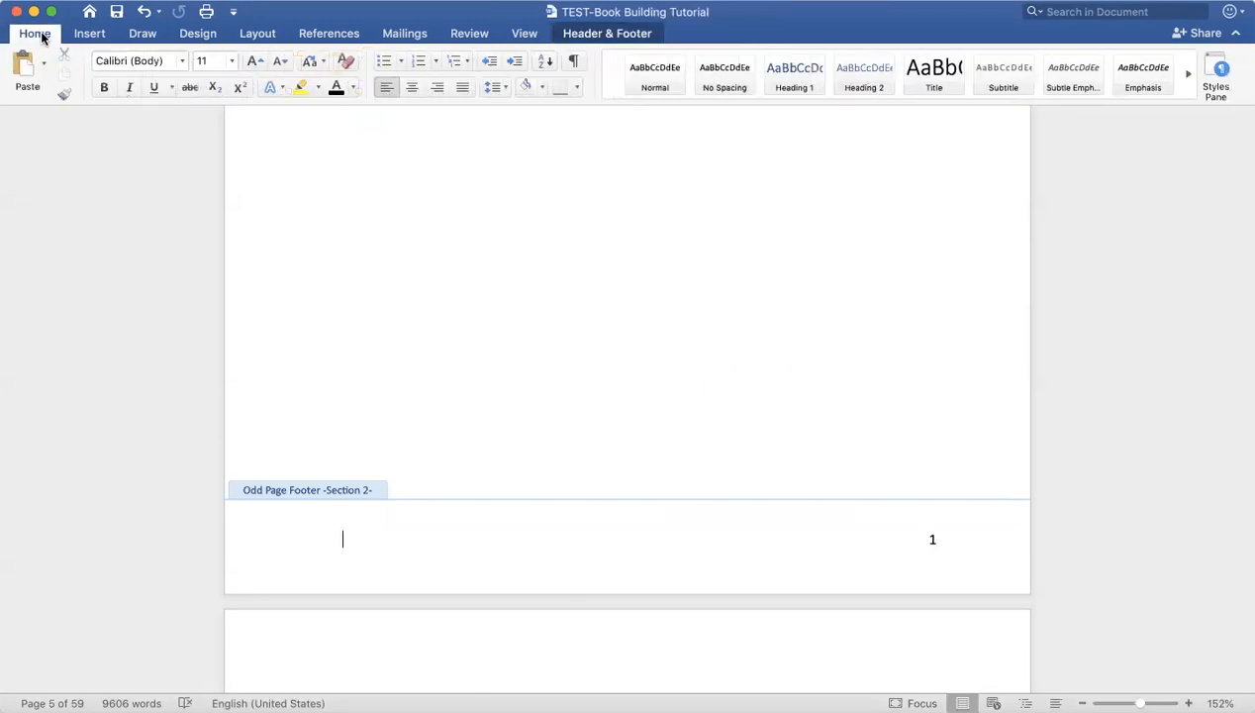
left_click(438, 87)
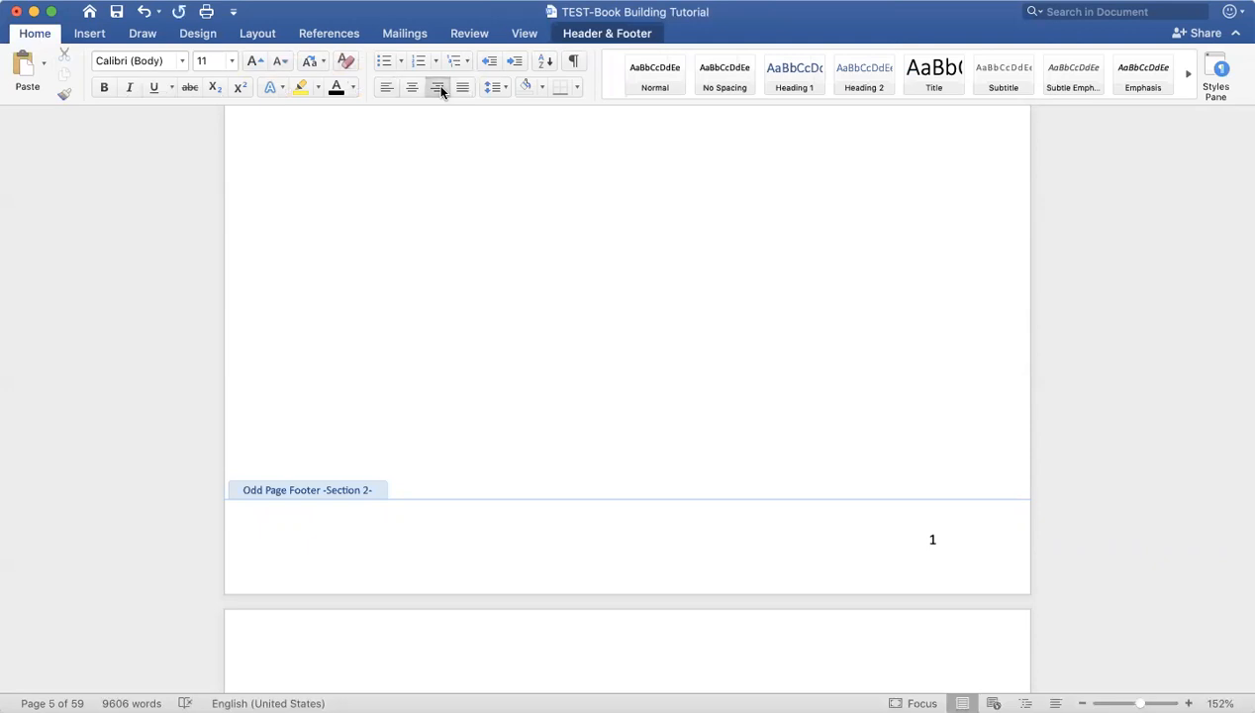
type("Pain Pulls Punches")
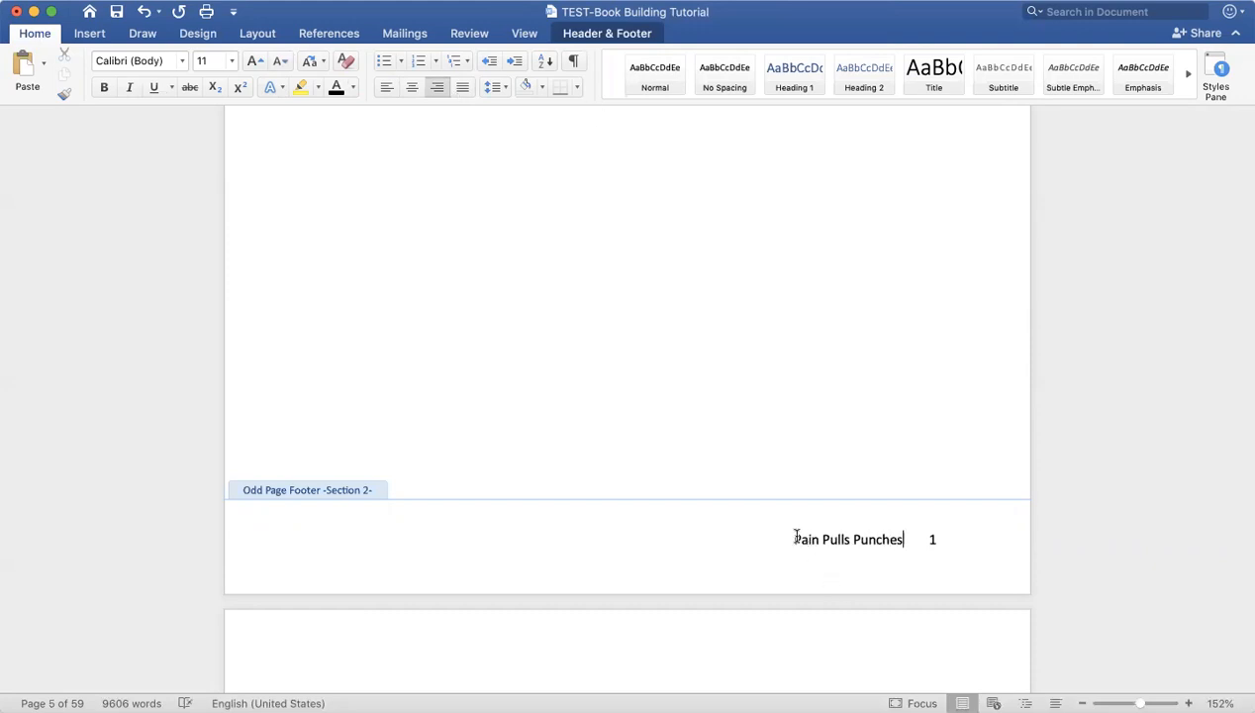
Step: Italicize "Pain Pulls Punches" in the odd page footer of Section 2 and remove one space before the page number
left_click_drag(795, 540, 907, 538)
left_click(130, 89)
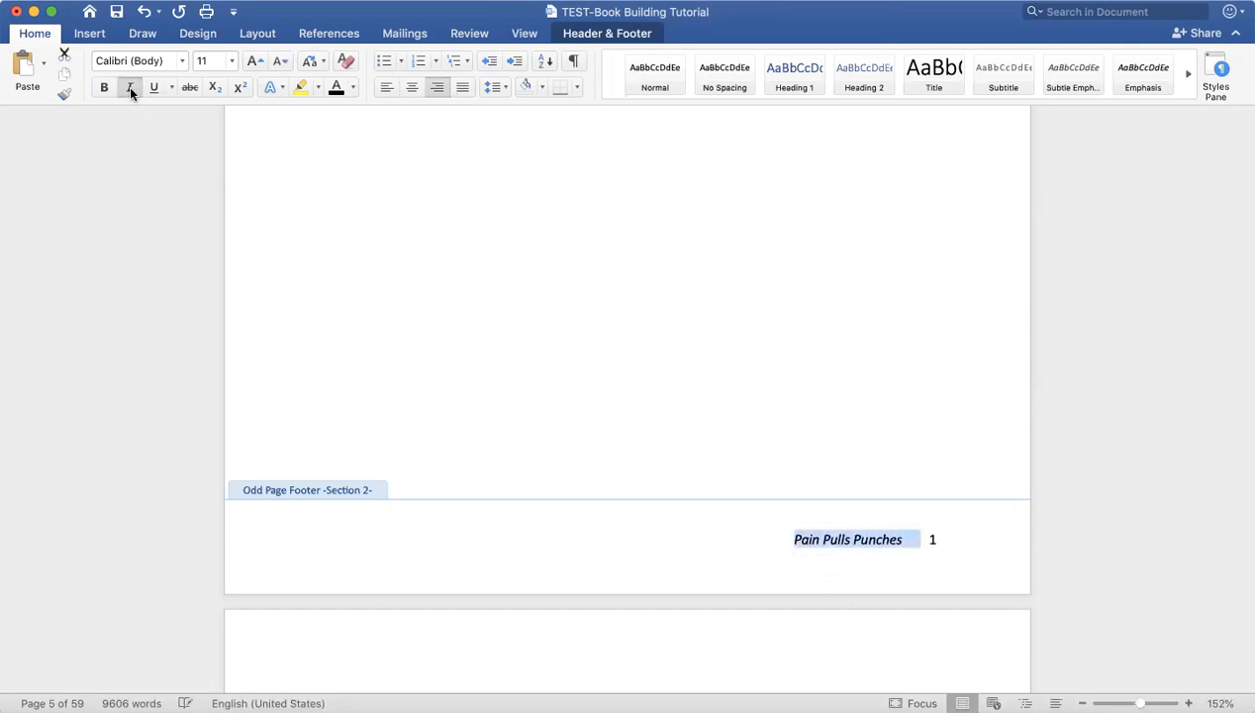
left_click(920, 541)
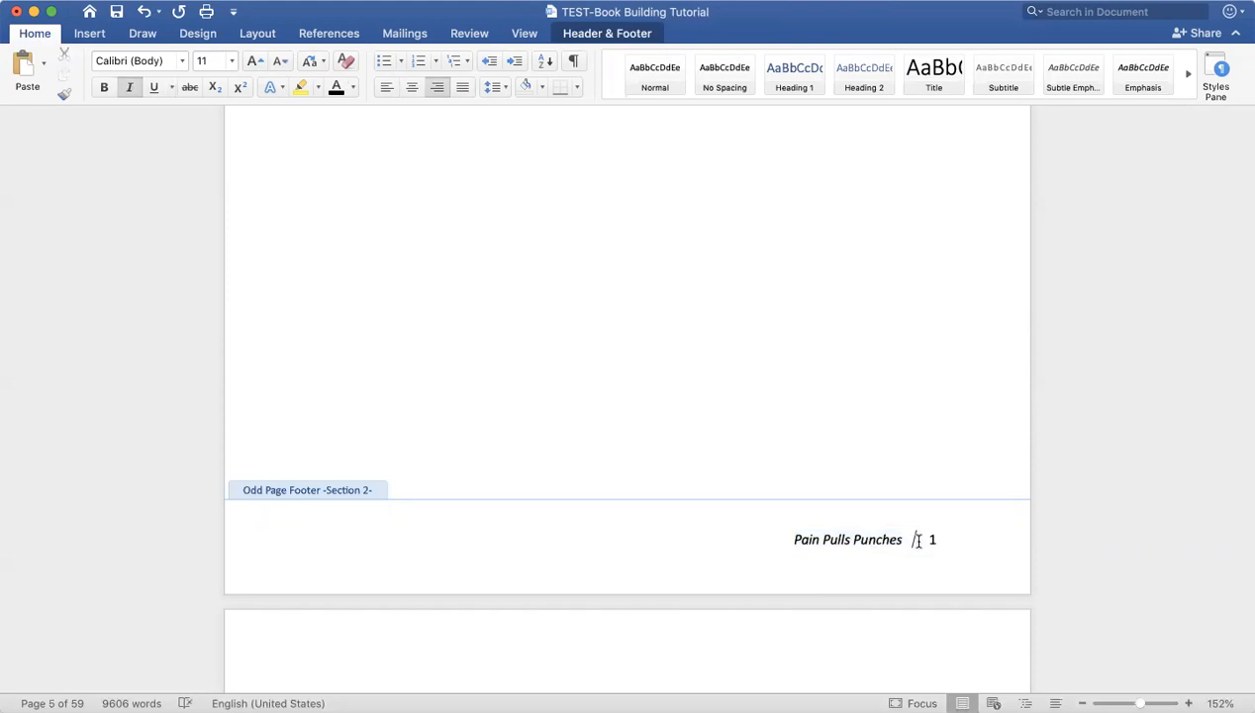
key("BackSpace")
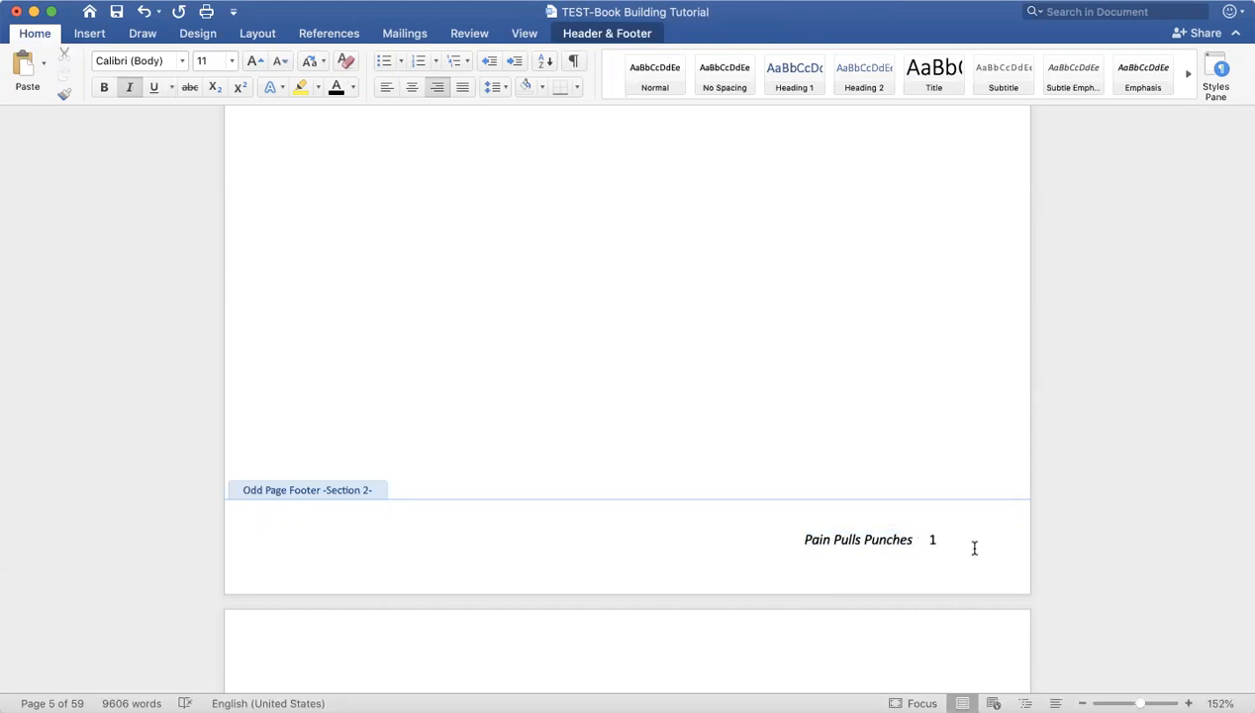
Step: Undo the spacing, italics, title text and right alignment in the odd page footer of Section 2, keeping only the page number
scroll(975, 547, "down", 10)
scroll(976, 550, "down", 5)
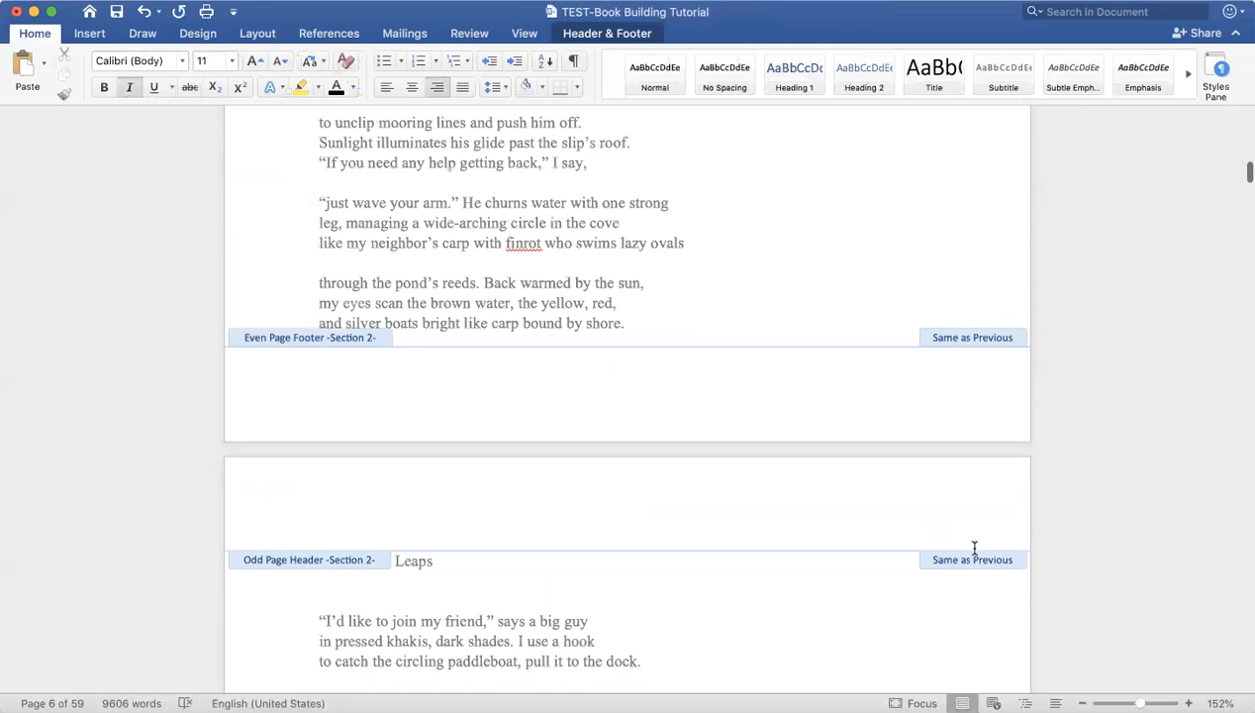
scroll(975, 547, "up", 12)
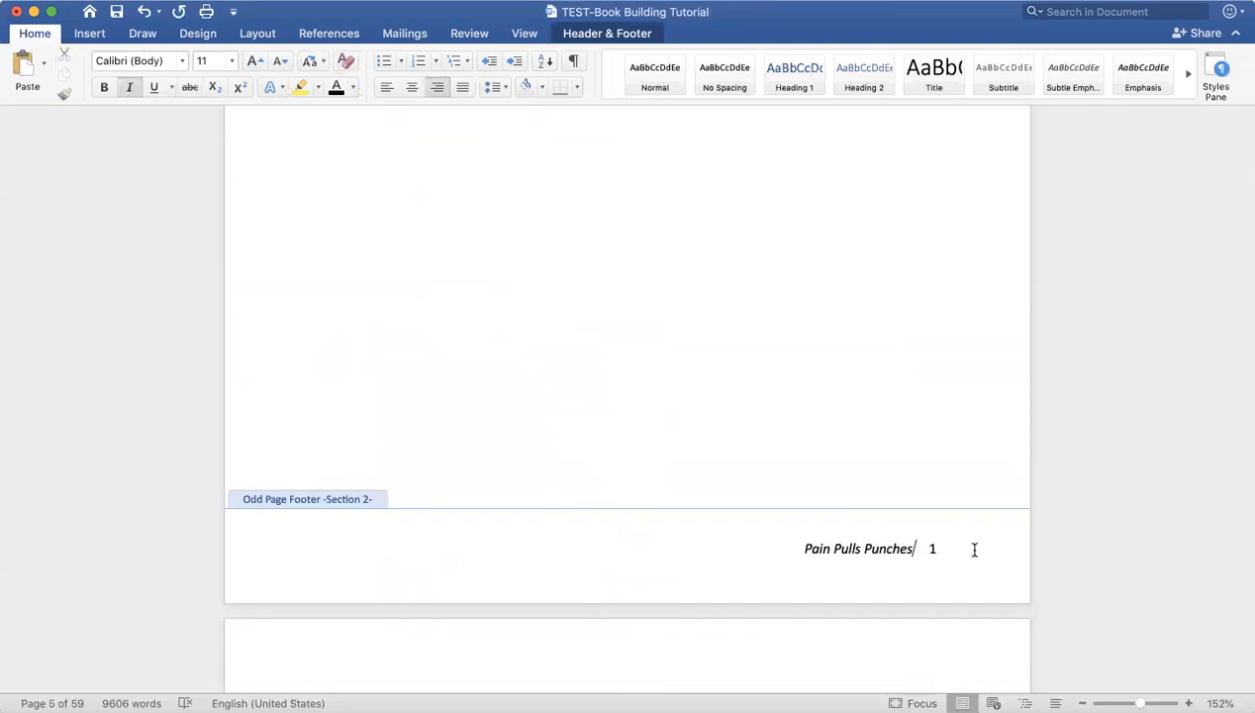
key("super+z")
key("super+z")
key("super+z")
key("super+z")
key("super+z")
key("super+z")
key("super+z")
key("super+z")
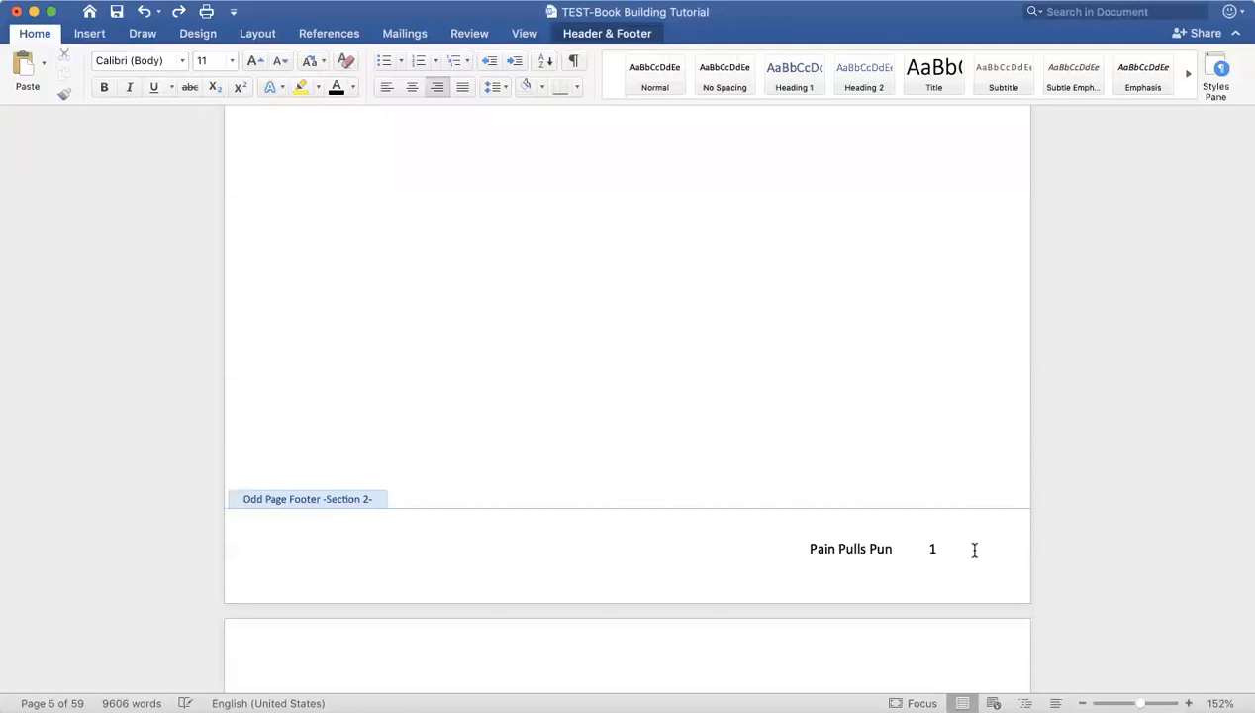
key("super+z")
key("super+z")
key("super+z")
key("super+z")
key("super+z")
key("super+z")
key("super+z")
key("super+z")
key("super+z")
key("super+z")
key("super+z")
key("super+z")
key("super+z")
key("super+z")
key("super+z")
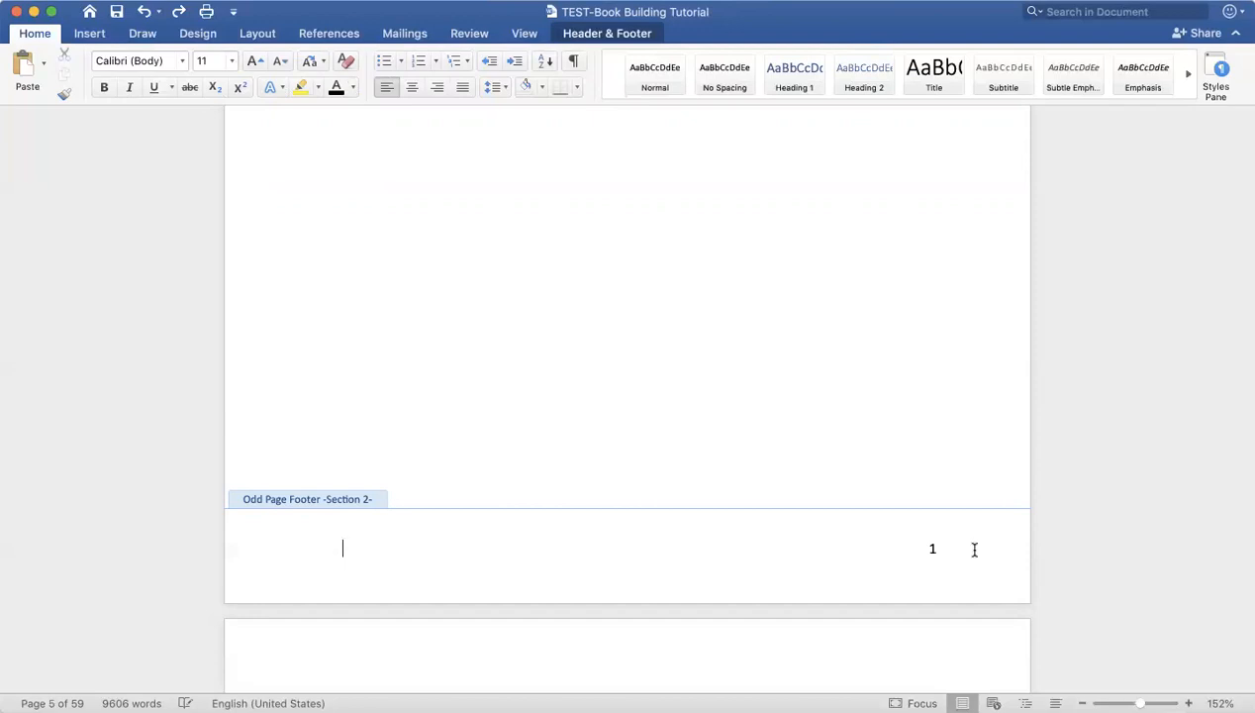
Step: Leave footer editing and return to the title page at the start of the manuscript
double_click(625, 328)
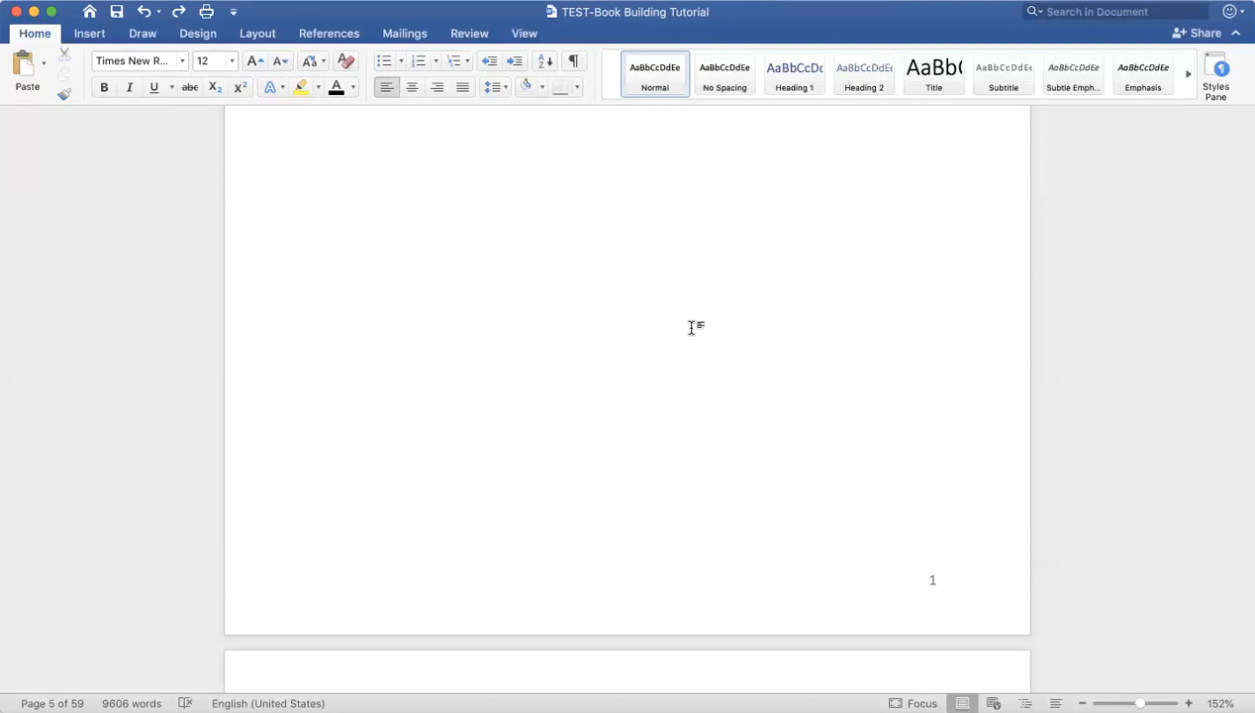
scroll(691, 328, "down", 5)
scroll(692, 328, "up", 8)
scroll(752, 332, "up", 15)
scroll(752, 332, "up", 10)
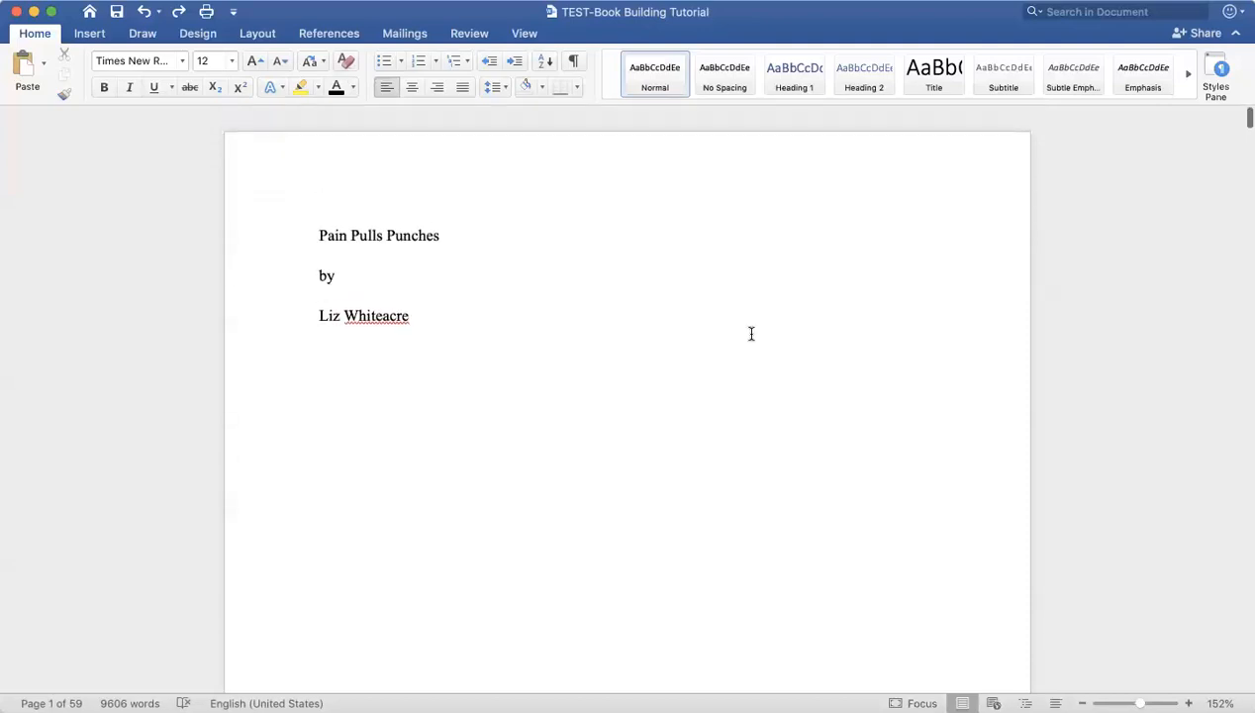